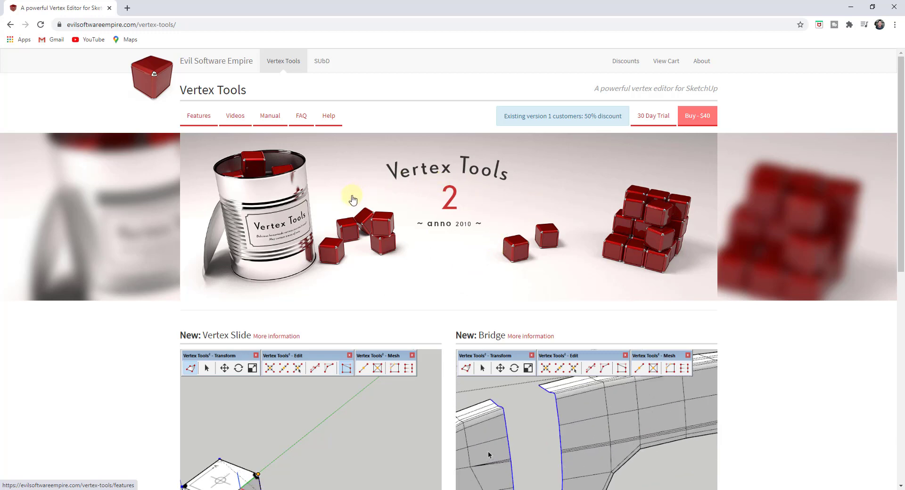
Scroll through the Vertex Tools features page, then open its Manual tab
scroll(340, 184, down, 3)
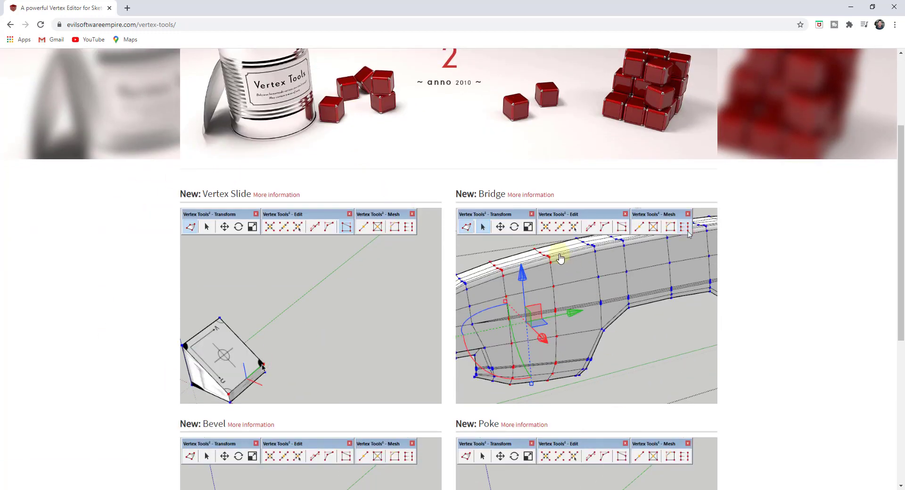
scroll(424, 439, down, 3)
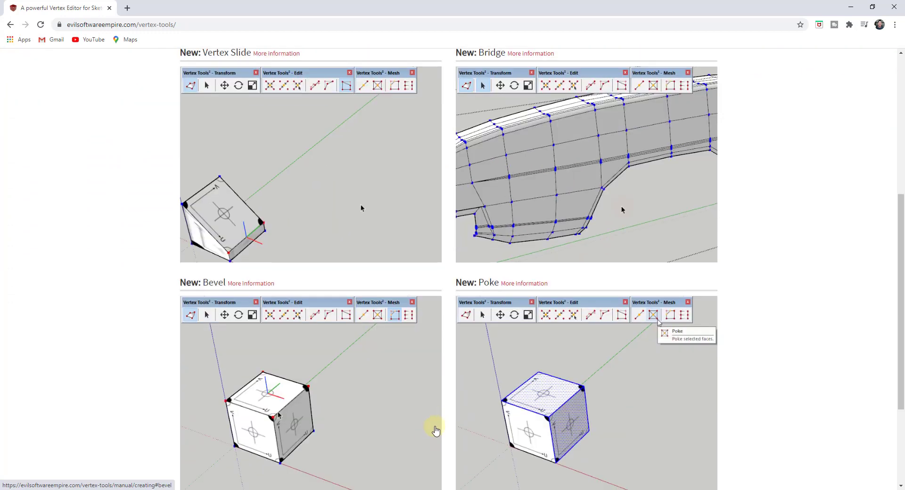
scroll(428, 412, up, 6)
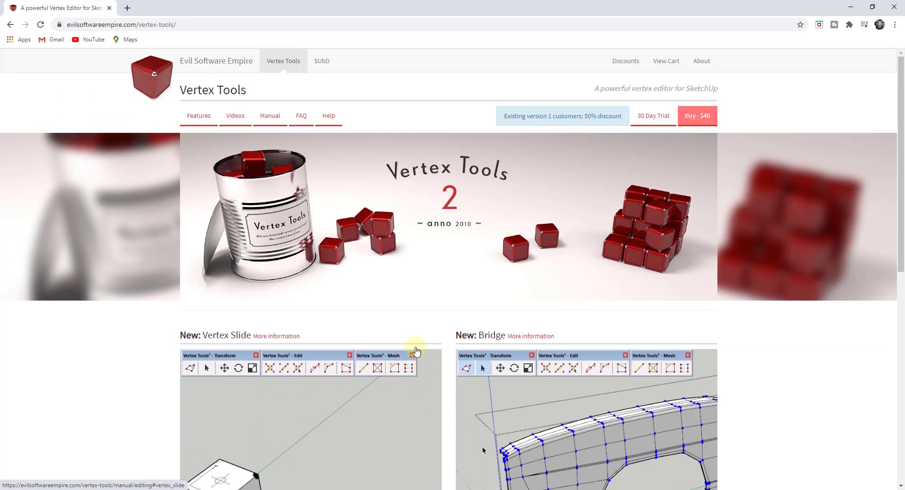
click(269, 119)
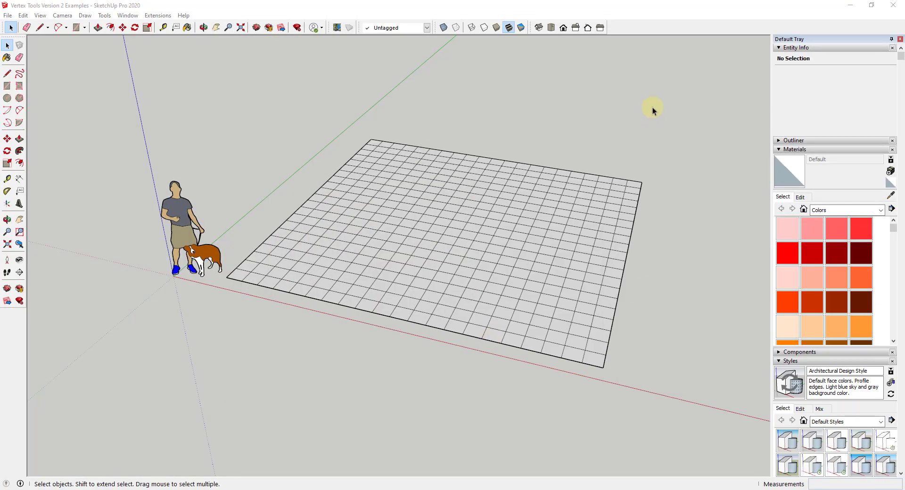
Close the SubD toolbar, dock the Transform toolbar beside Edit, and enter vertex editing on the grid
click(654, 109)
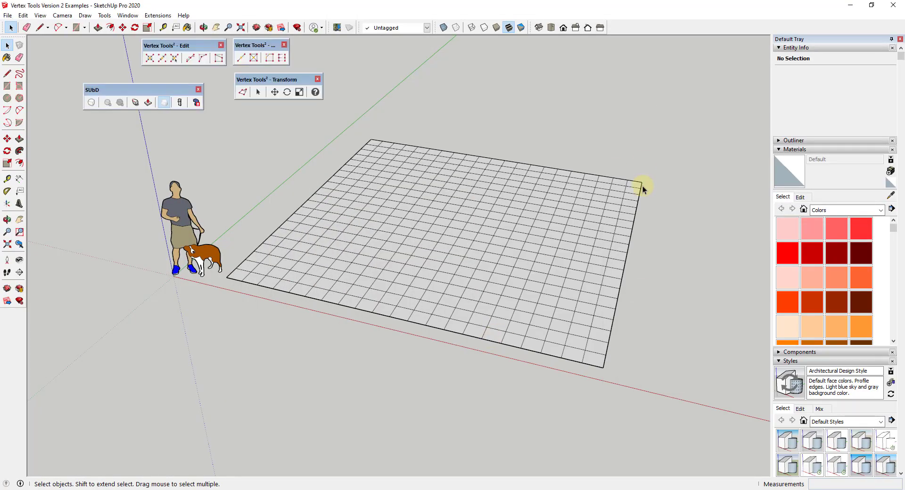
click(198, 90)
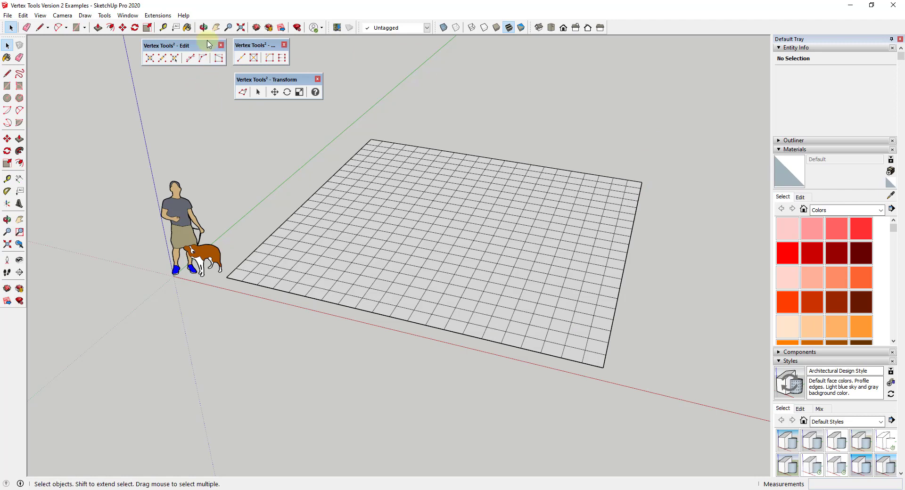
drag(261, 81, 208, 77)
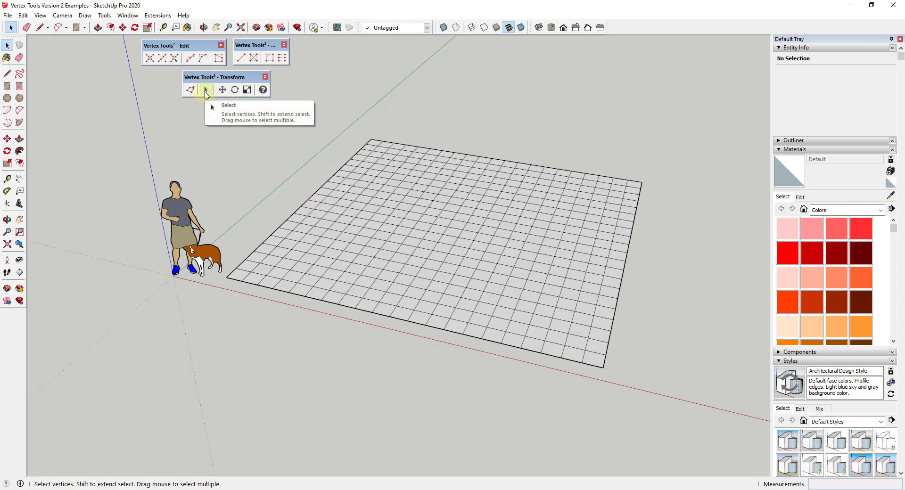
click(190, 90)
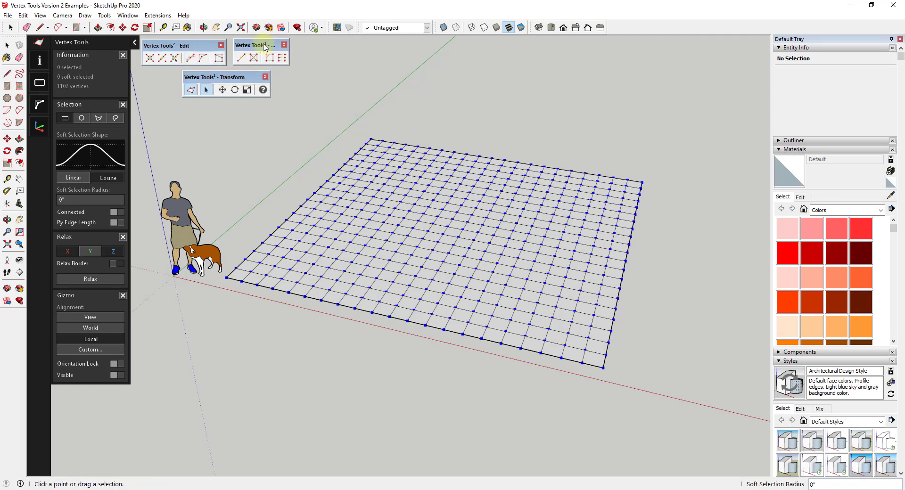
drag(271, 45, 276, 46)
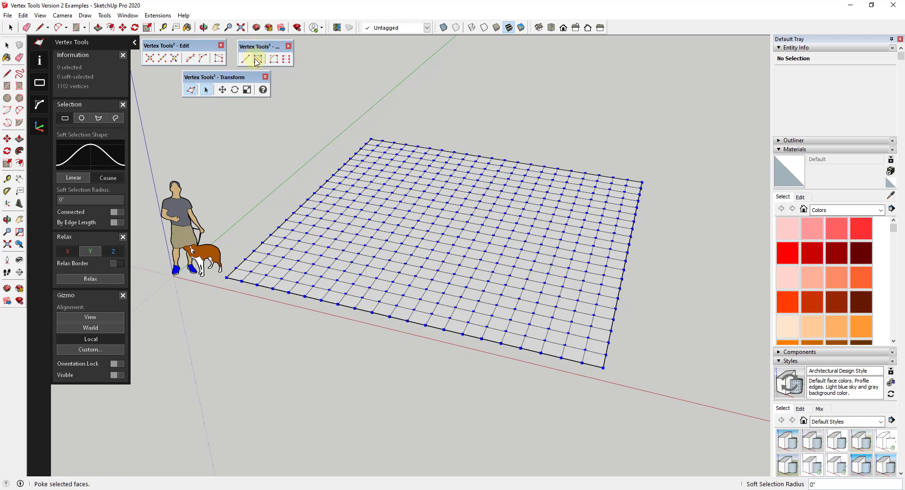
middle_drag(378, 179, 359, 175)
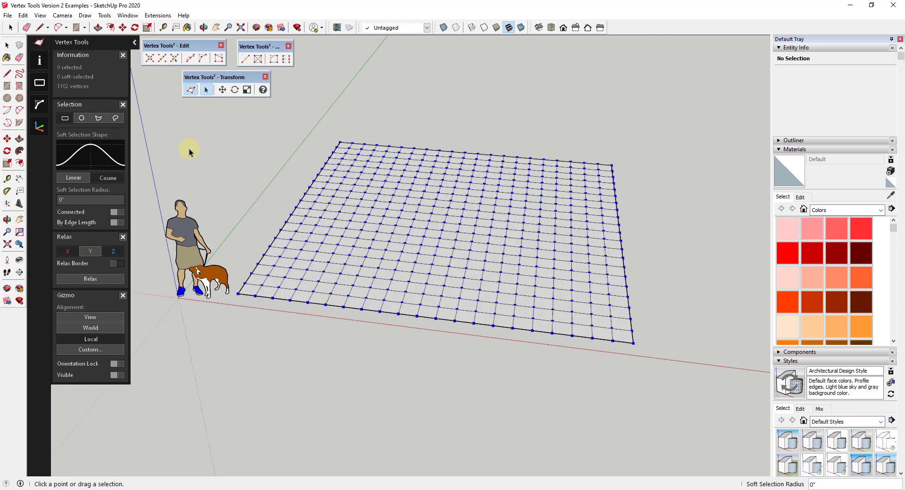
click(82, 119)
right_click(39, 188)
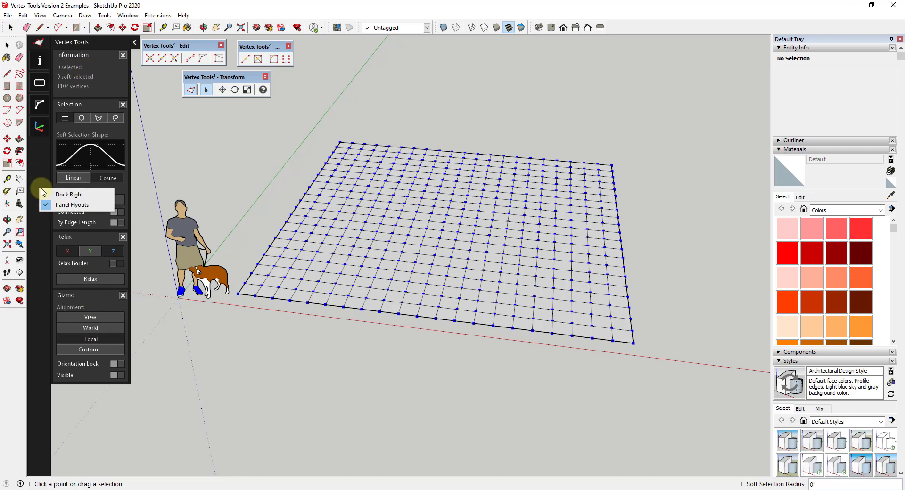
click(58, 195)
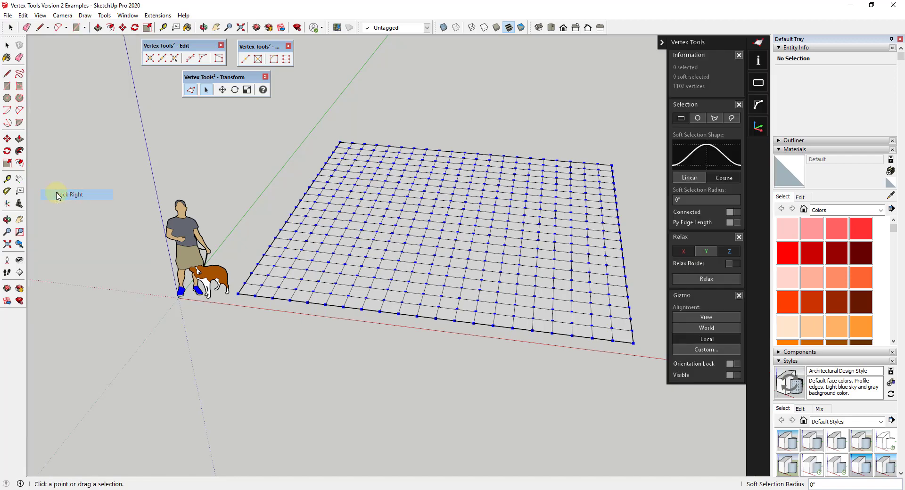
right_click(761, 186)
click(778, 191)
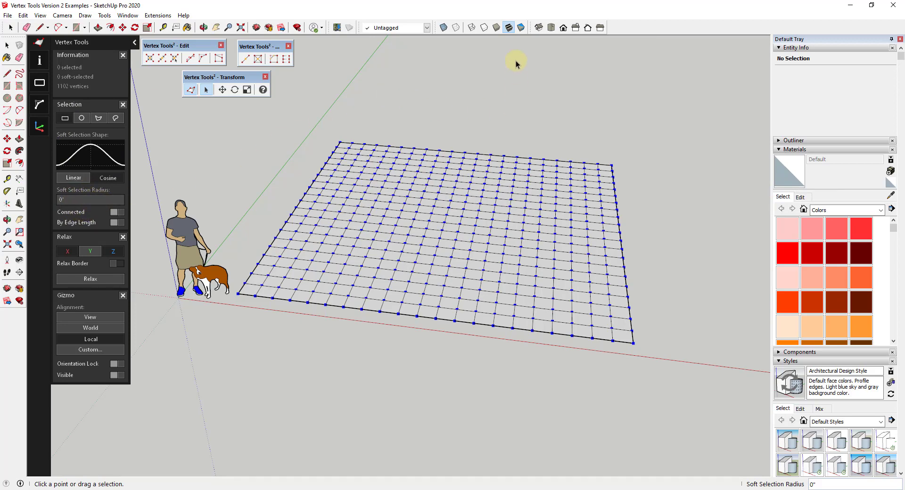
Raise four vertex columns into a ridge, using Soft Selection Radius 5 for a softer lift
click(551, 28)
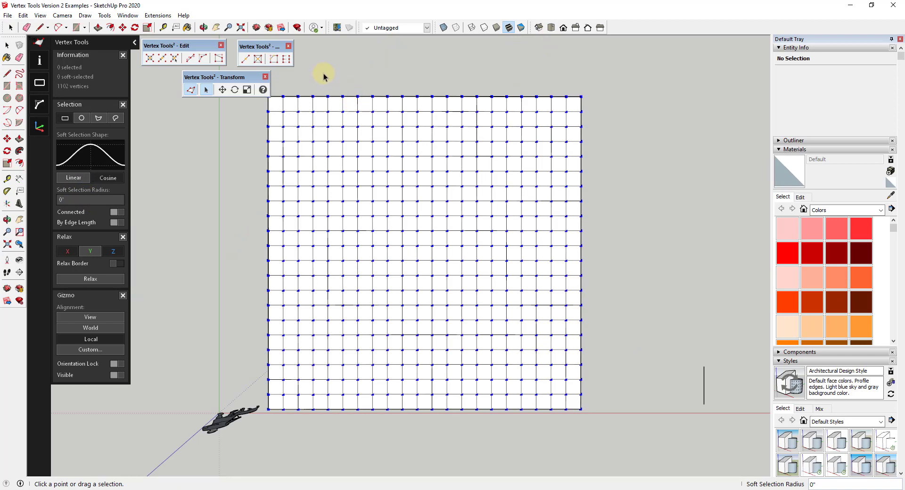
drag(323, 76, 381, 426)
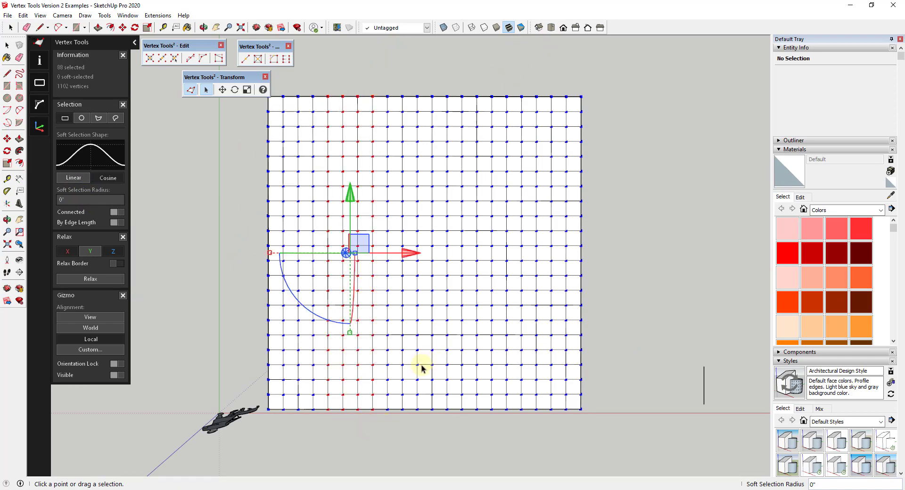
key(F8)
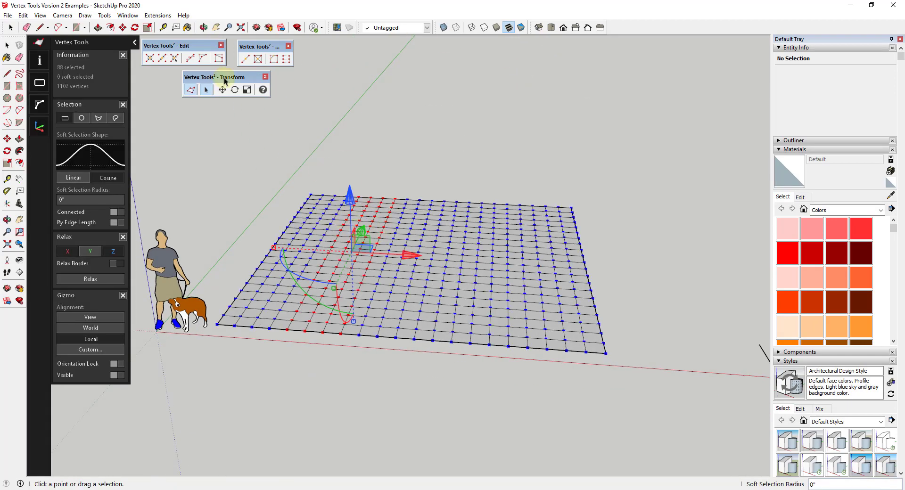
drag(351, 194, 347, 185)
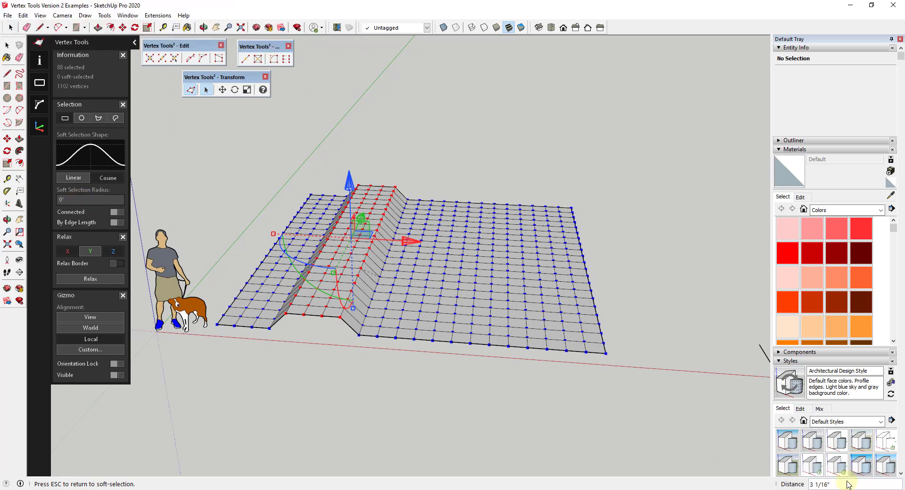
click(77, 203)
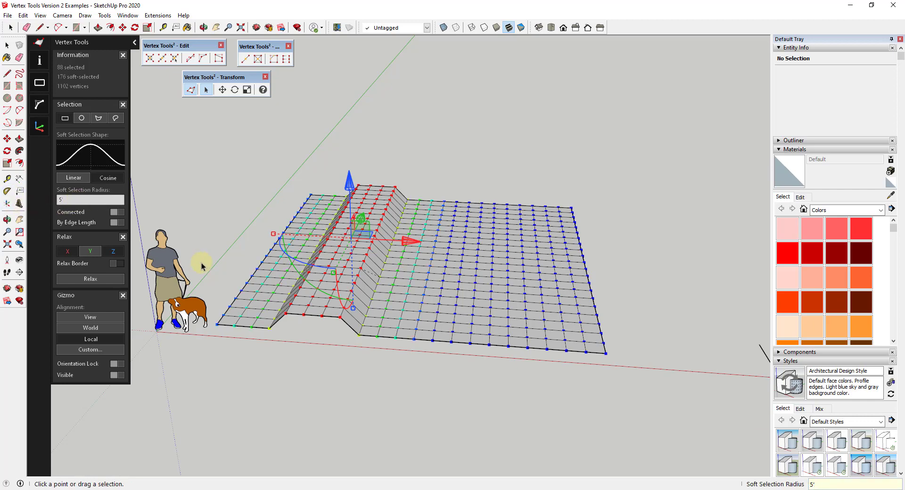
drag(350, 183, 349, 170)
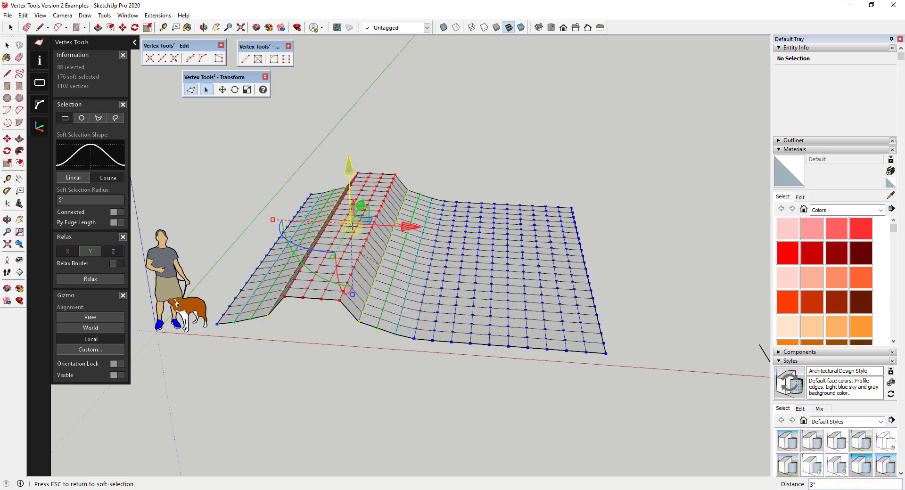
Push and raise further vertex columns on the right side into curved waves
drag(475, 188, 491, 363)
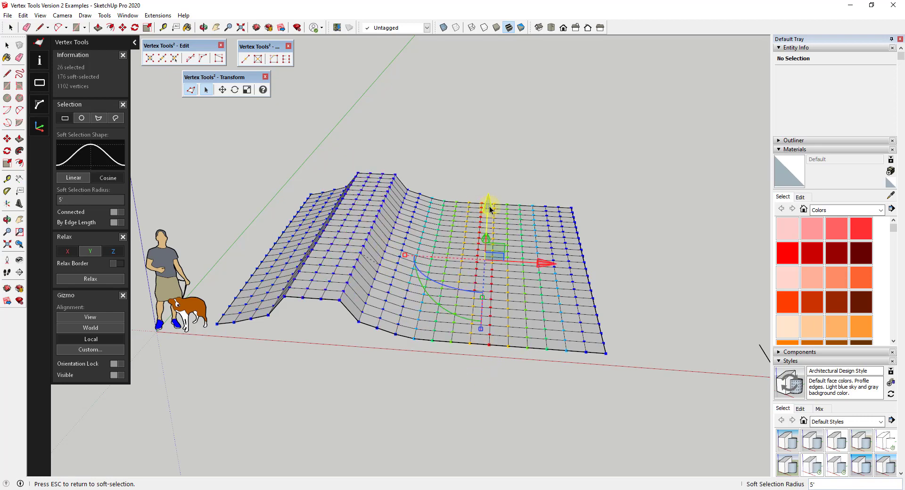
drag(489, 202, 498, 219)
drag(438, 178, 474, 361)
drag(461, 196, 461, 190)
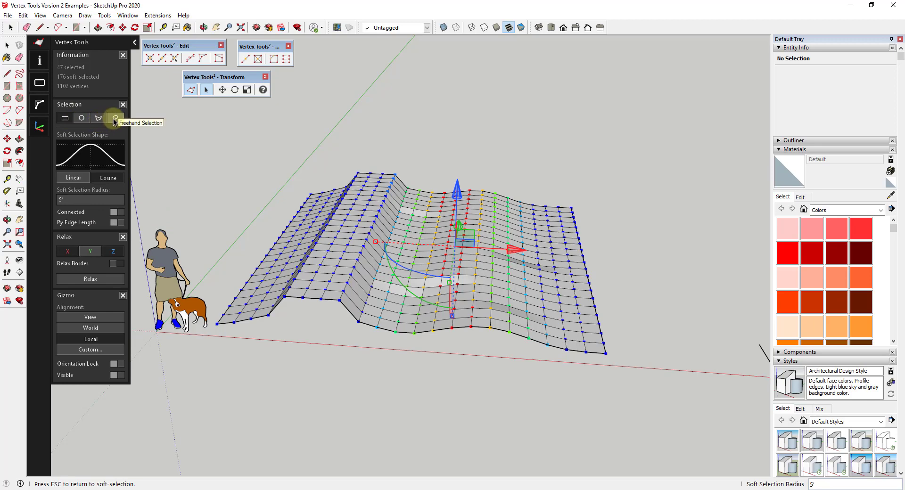
mouse_move(439, 178)
mouse_down()
mouse_move(521, 260)
mouse_move(440, 329)
mouse_move(458, 359)
mouse_move(580, 340)
mouse_move(608, 289)
mouse_up()
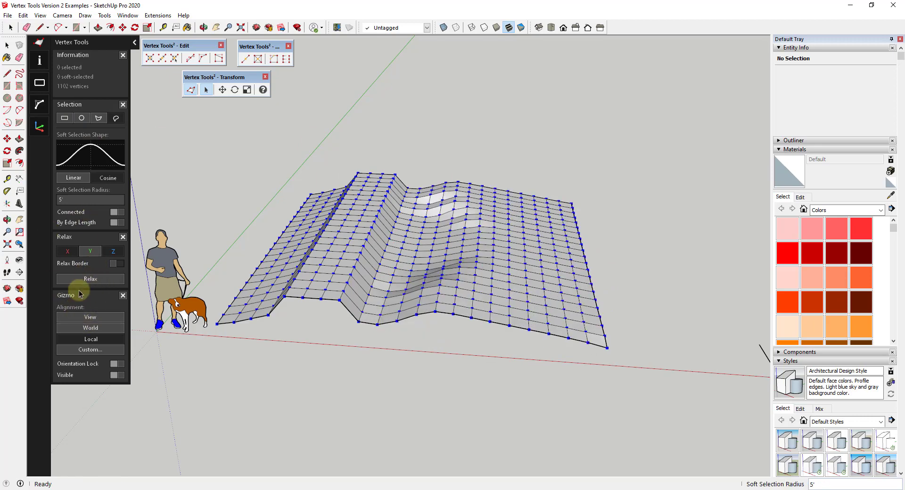
scroll(295, 279, down, 2)
middle_drag(289, 256, 561, 322)
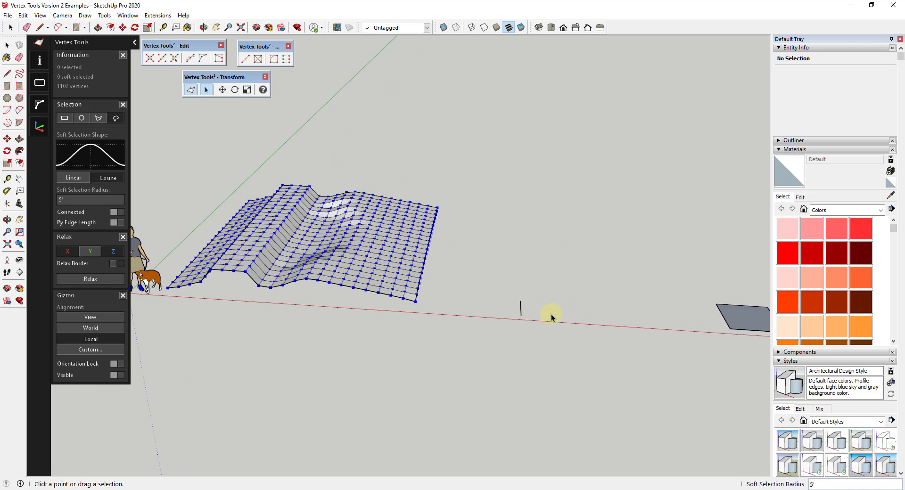
Select the strip's two end vertices and slide them out along the red axis
scroll(377, 208, down, 2)
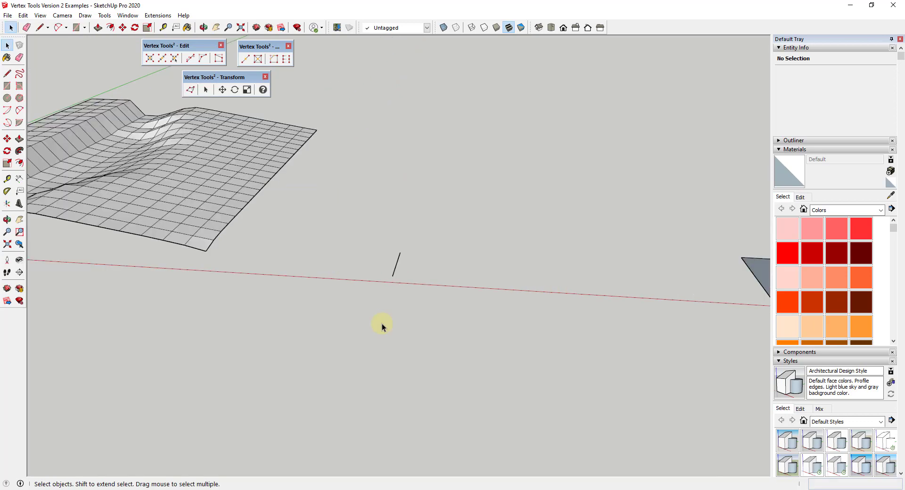
click(190, 90)
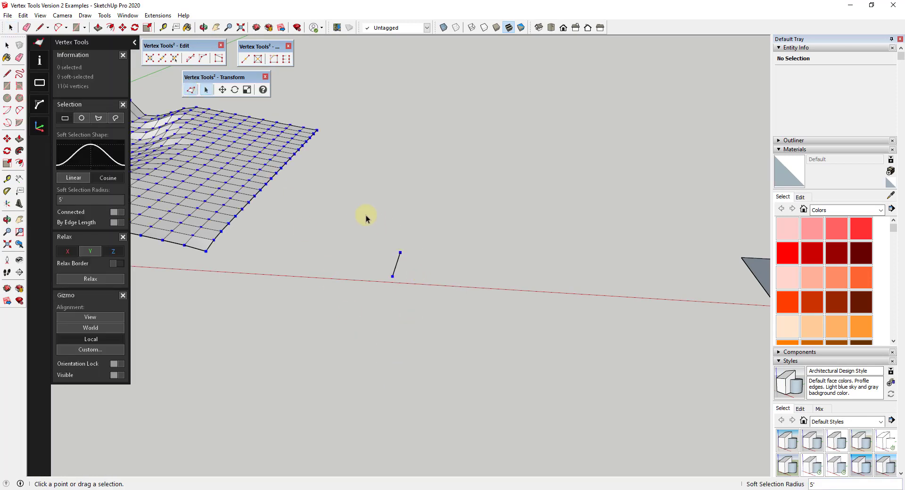
drag(366, 218, 436, 317)
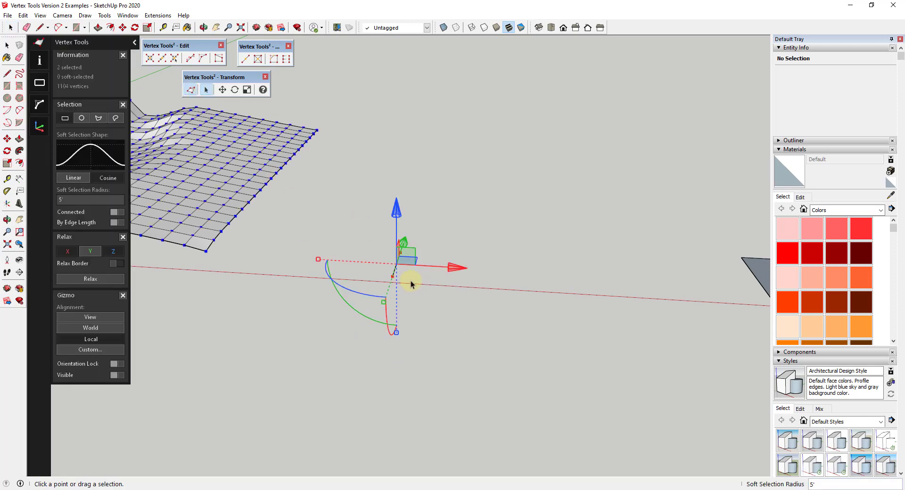
middle_drag(411, 284, 401, 269)
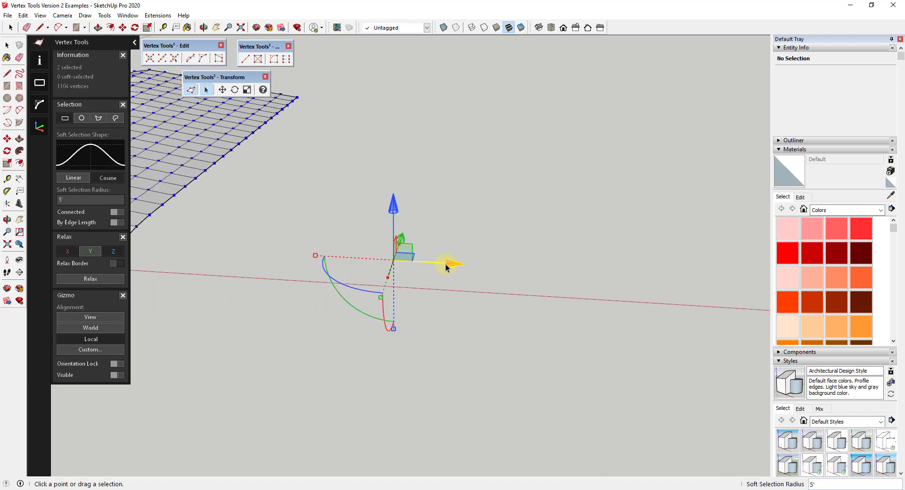
drag(446, 269, 561, 243)
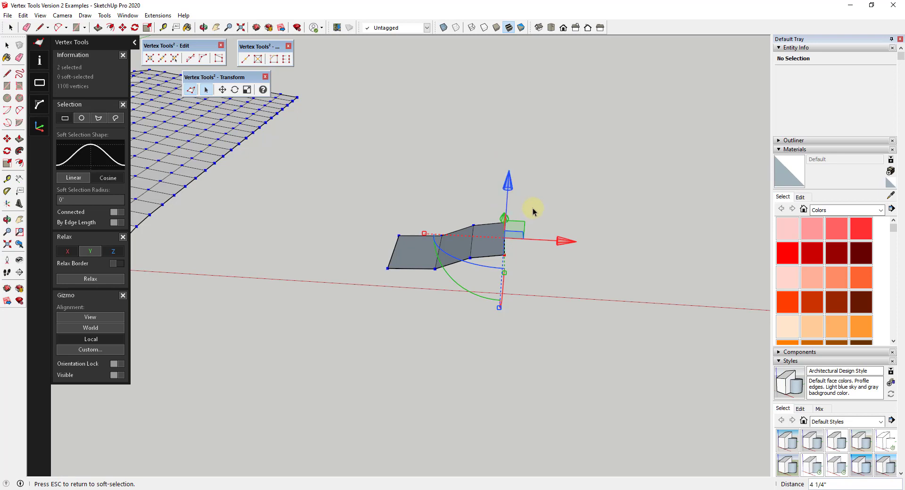
Shift the two end vertices further out and spread them apart to widen the end edge
middle_drag(443, 203, 430, 235)
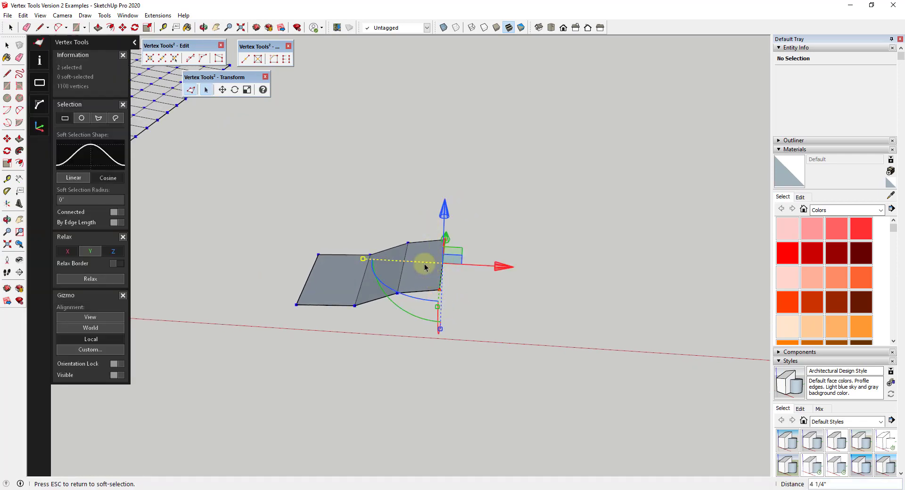
drag(455, 265, 487, 229)
middle_drag(477, 288, 504, 368)
drag(511, 386, 512, 394)
drag(552, 331, 617, 326)
mouse_move(579, 389)
mouse_down()
mouse_move(586, 400)
mouse_move(580, 392)
mouse_up()
Select the five top vertices of the strip
middle_drag(367, 328, 600, 316)
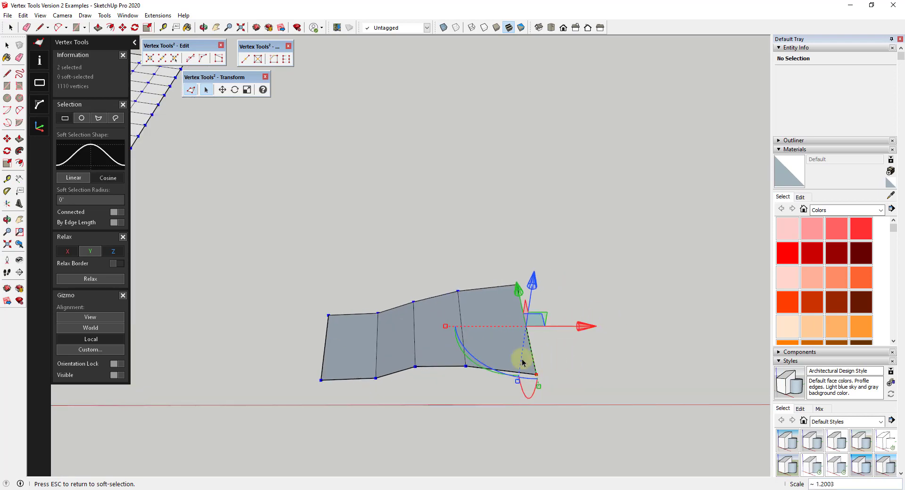
middle_drag(507, 319, 485, 289)
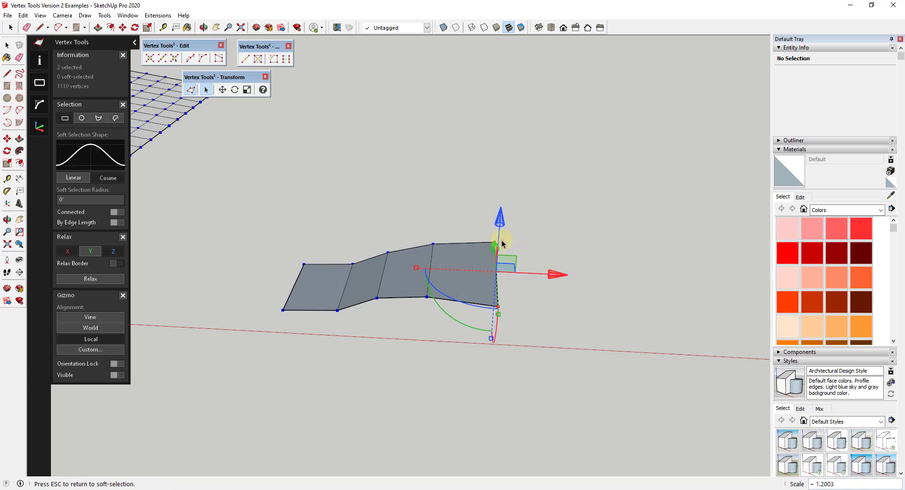
middle_drag(499, 216, 366, 273)
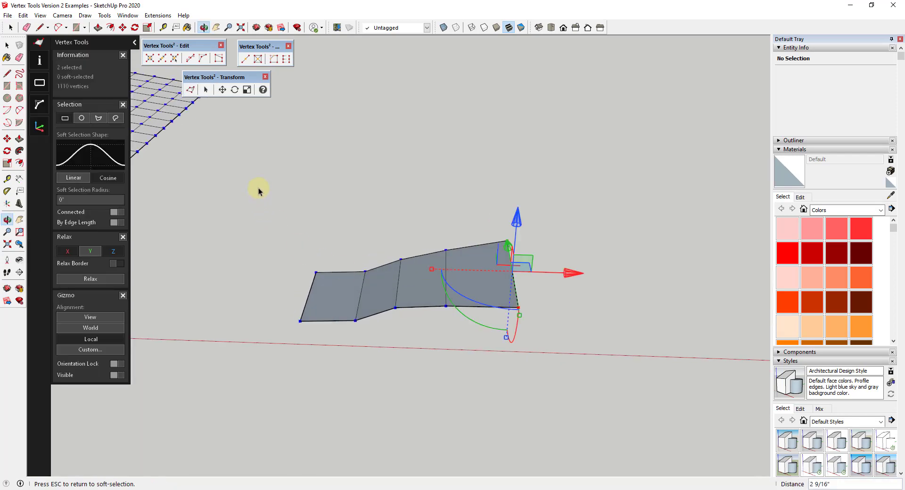
drag(259, 188, 546, 291)
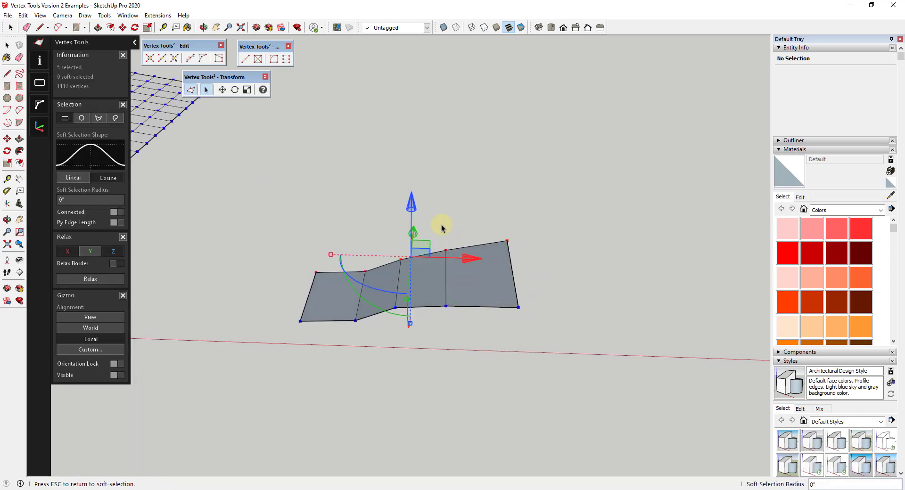
middle_drag(434, 228, 443, 335)
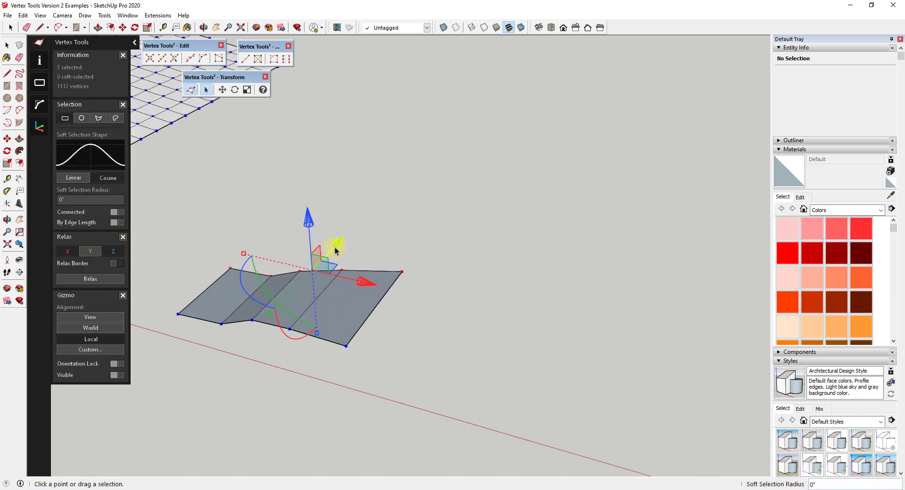
Move the strip's selected top vertices along the green axis
drag(336, 246, 389, 137)
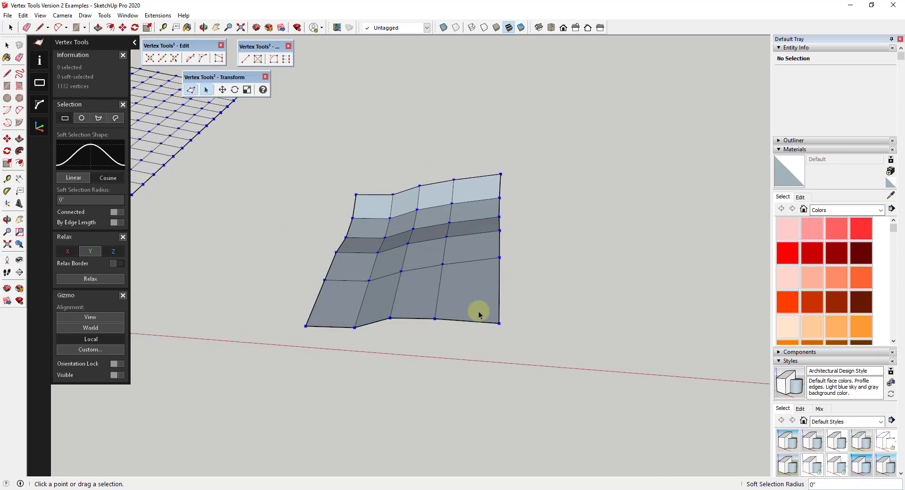
scroll(374, 281, down, 5)
scroll(372, 279, down, 2)
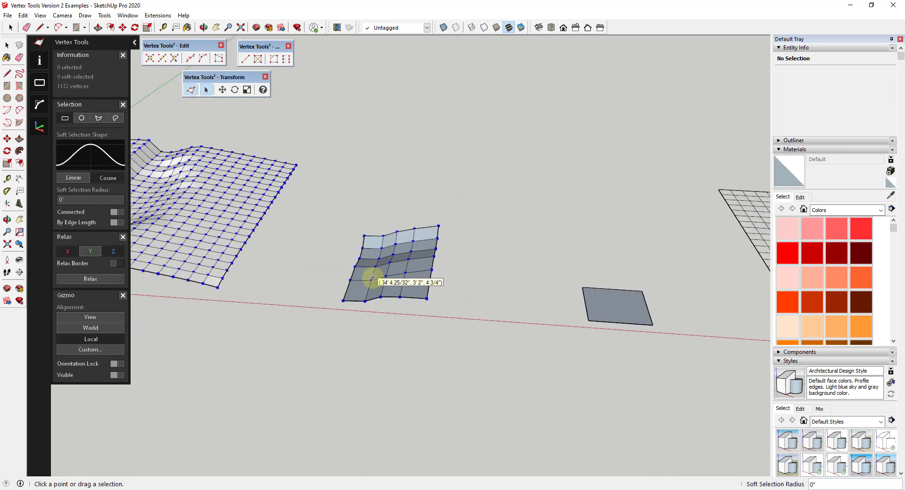
middle_drag(531, 292, 473, 240)
Select the small rectangle and pull its four vertices up into a box
key(space)
click(595, 299)
double_click(574, 293)
click(192, 90)
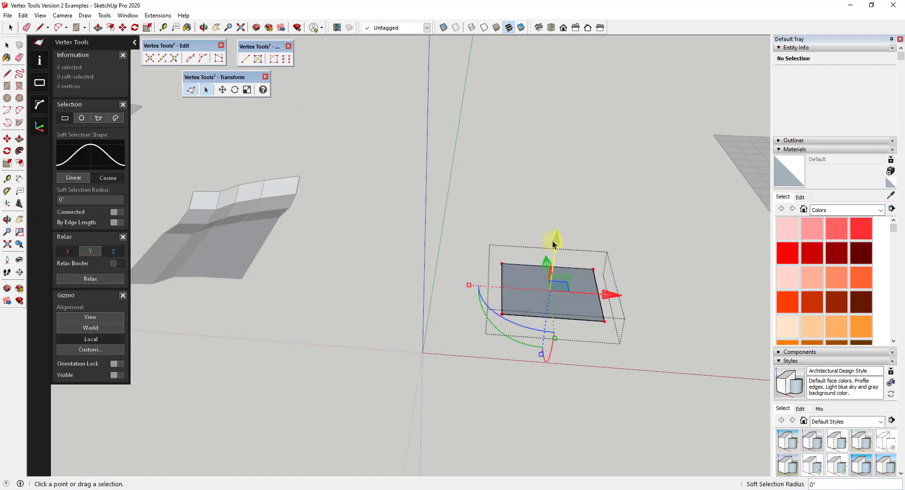
drag(566, 207, 636, 313)
middle_drag(637, 313, 492, 248)
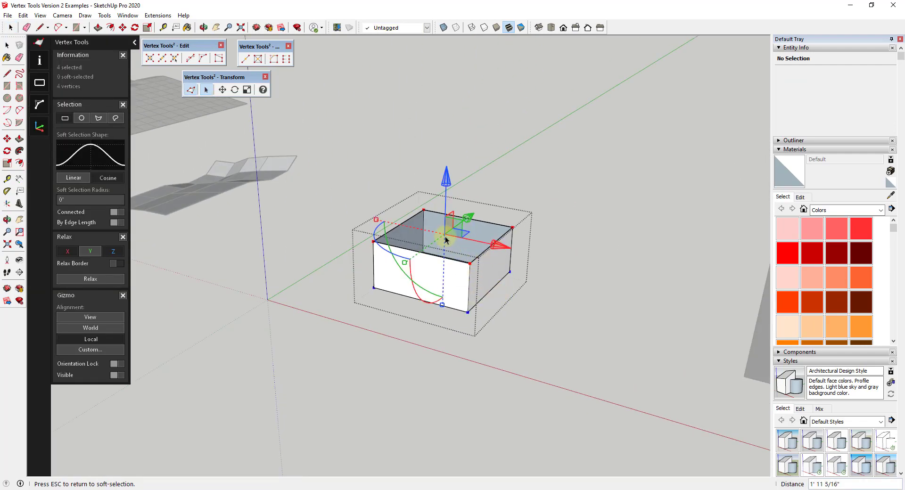
Scale the box's top outward and raise it into a stepped, flared rim
middle_drag(483, 266, 364, 325)
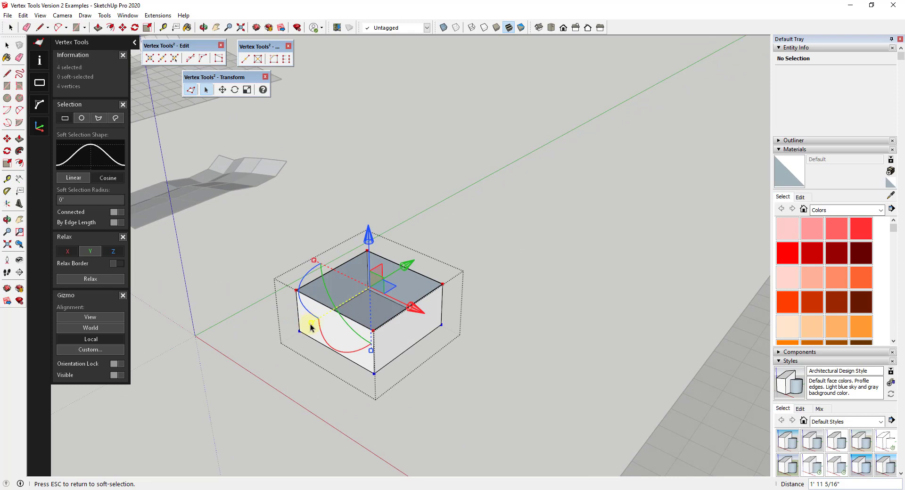
drag(311, 326, 271, 344)
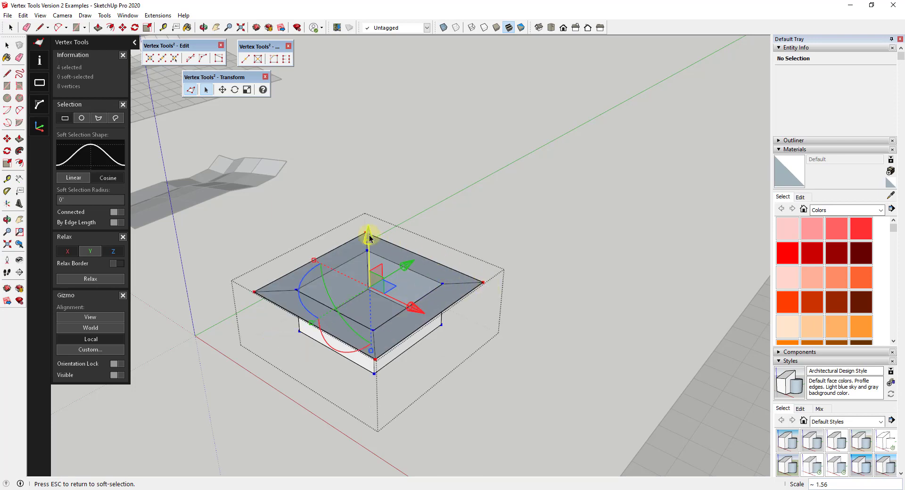
drag(370, 238, 370, 226)
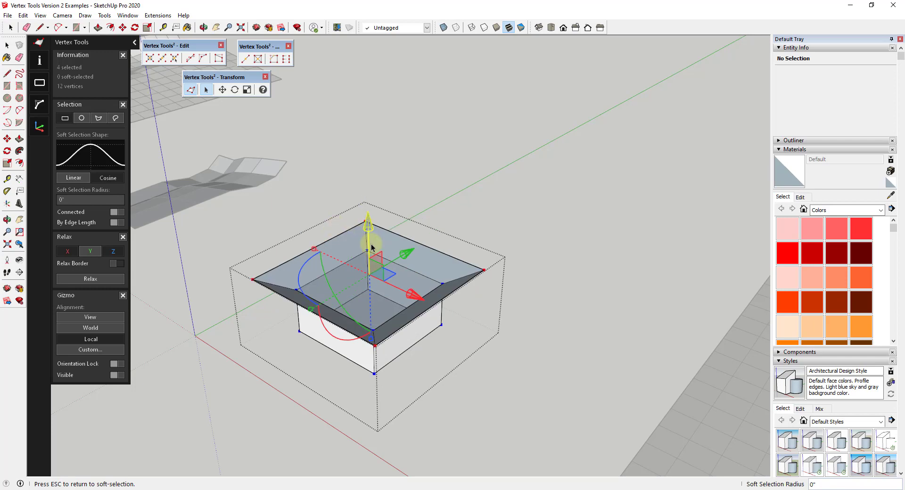
drag(369, 226, 364, 183)
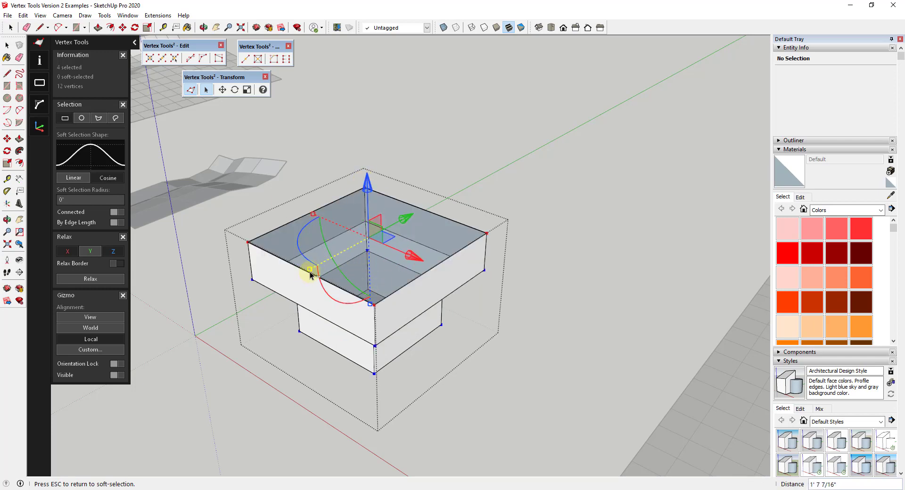
drag(309, 268, 276, 291)
middle_drag(366, 158, 505, 165)
key(space)
click(526, 249)
middle_drag(526, 248, 470, 149)
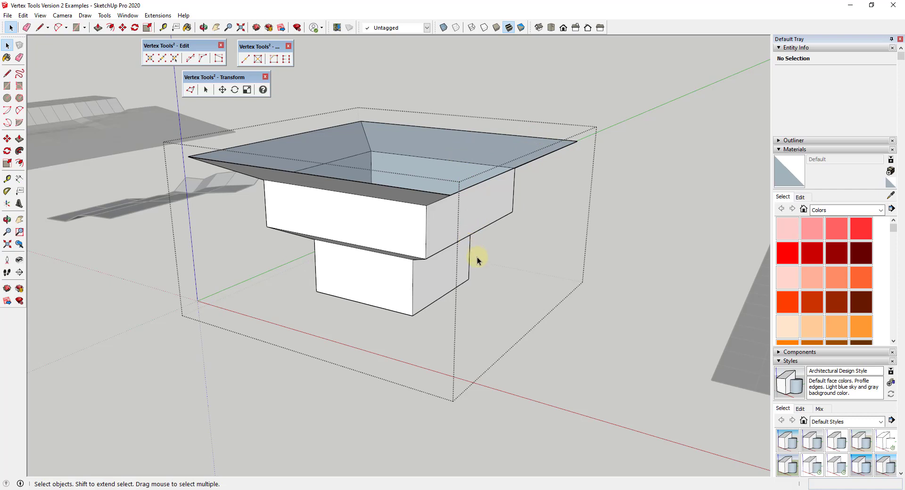
Zoom to the terrain, enter its group, and window-select a 2x2 face patch on the ridge
scroll(477, 258, down, 5)
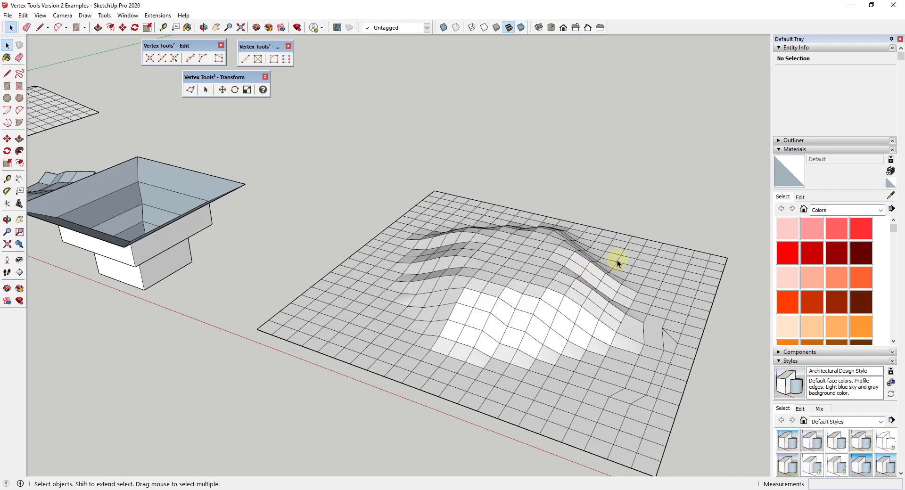
scroll(619, 262, up, 1)
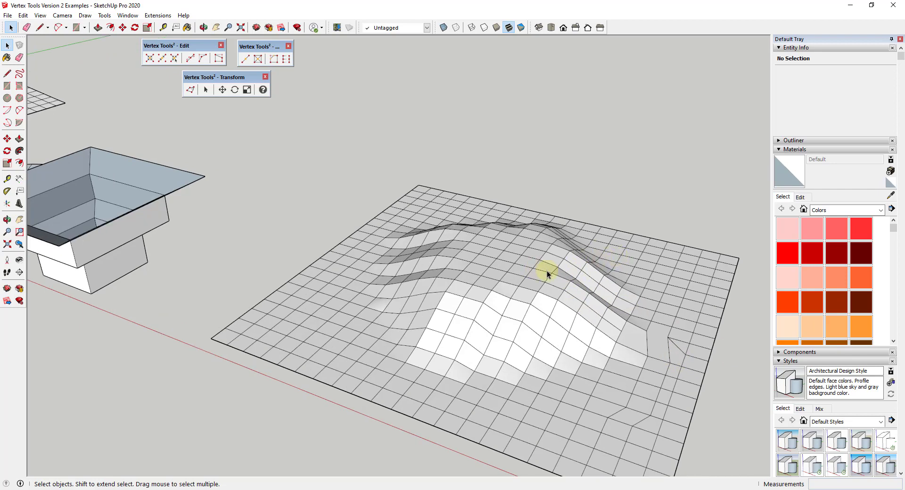
double_click(513, 269)
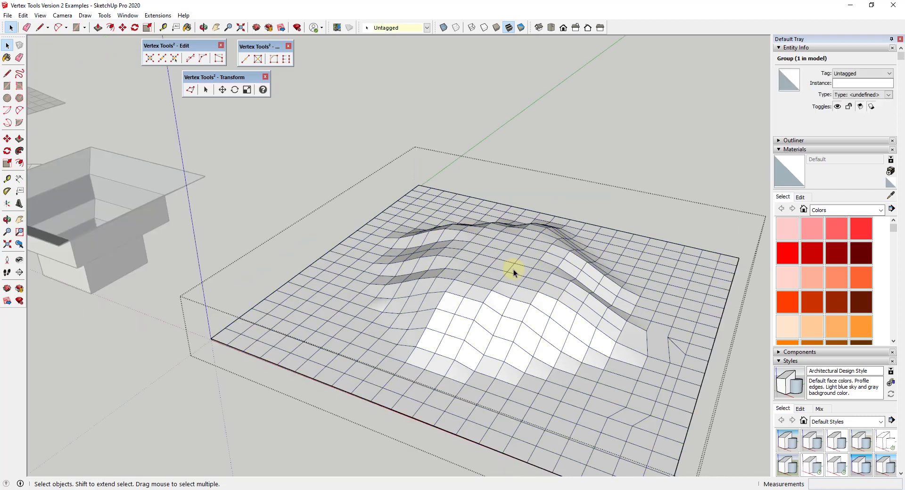
click(458, 200)
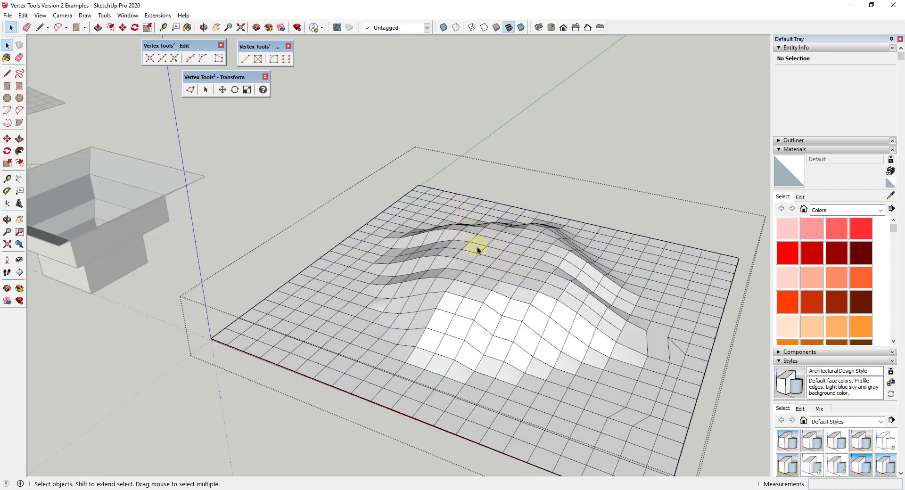
mouse_move(472, 240)
mouse_down()
mouse_move(546, 272)
mouse_move(465, 224)
mouse_up()
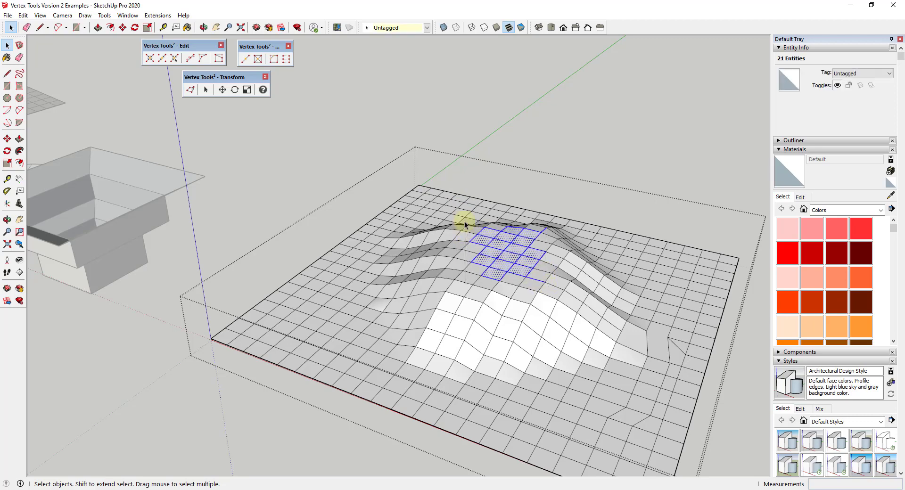
Enable vertex editing on the patch, try Merge, then undo it
click(191, 90)
scroll(541, 245, up, 3)
scroll(541, 245, down, 2)
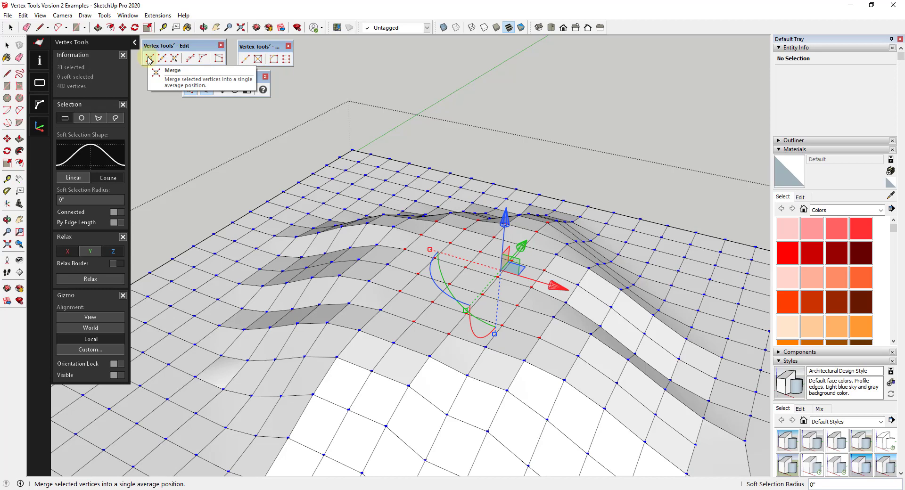
click(149, 58)
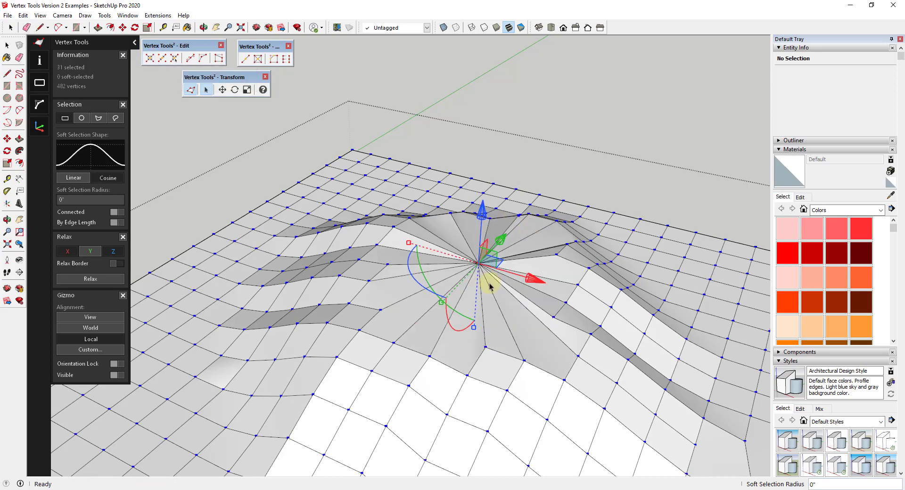
key(ctrl+z)
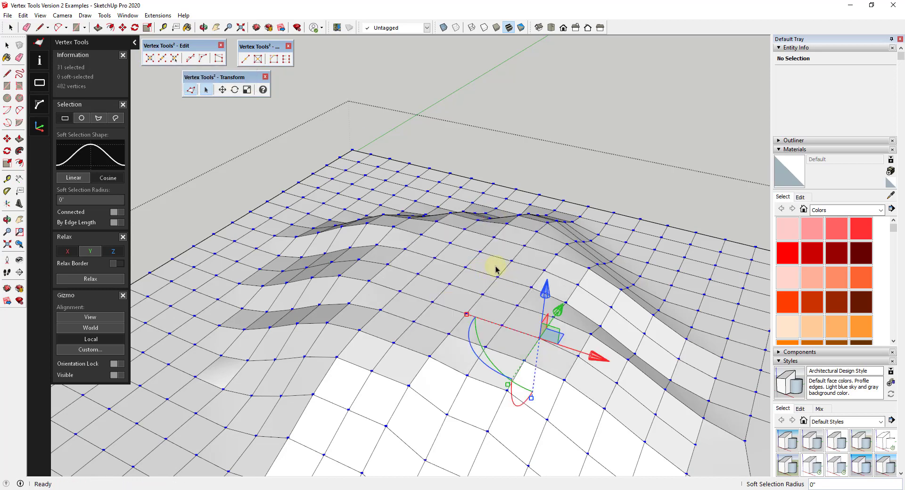
key(ctrl+z)
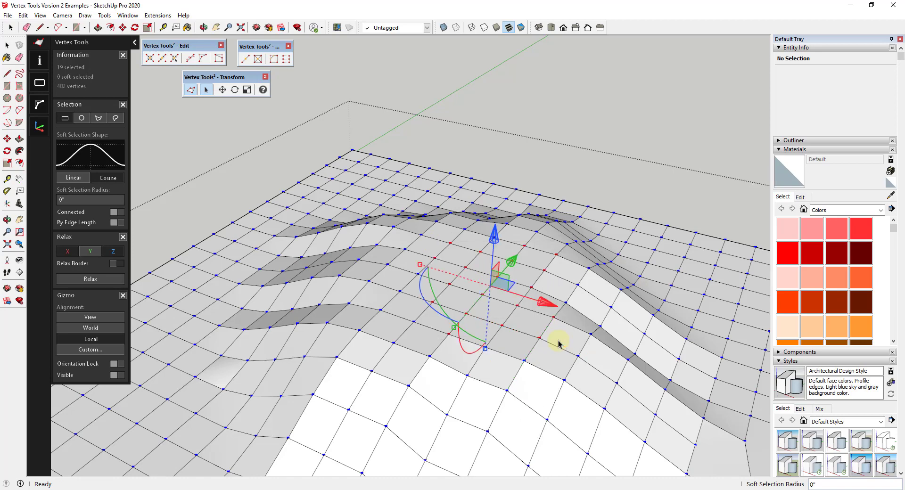
Collapse the patch's vertices onto a picked mesh vertex with Merge To Point
click(174, 59)
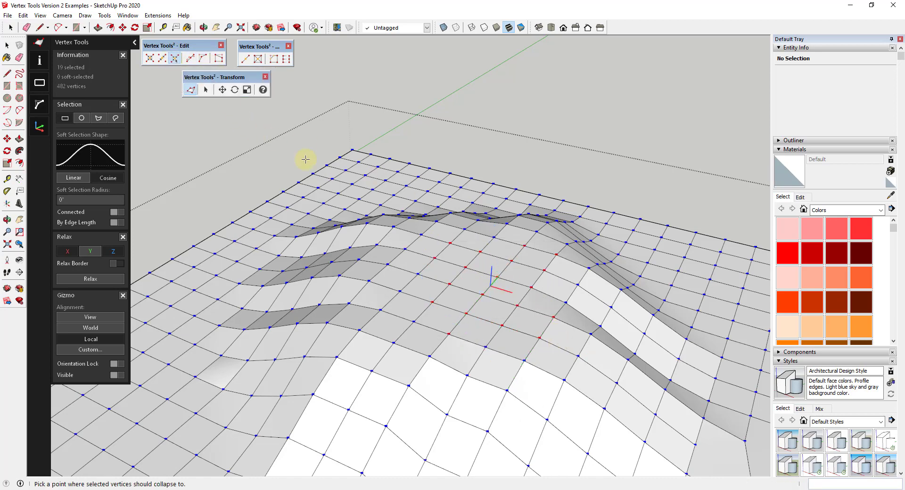
click(417, 276)
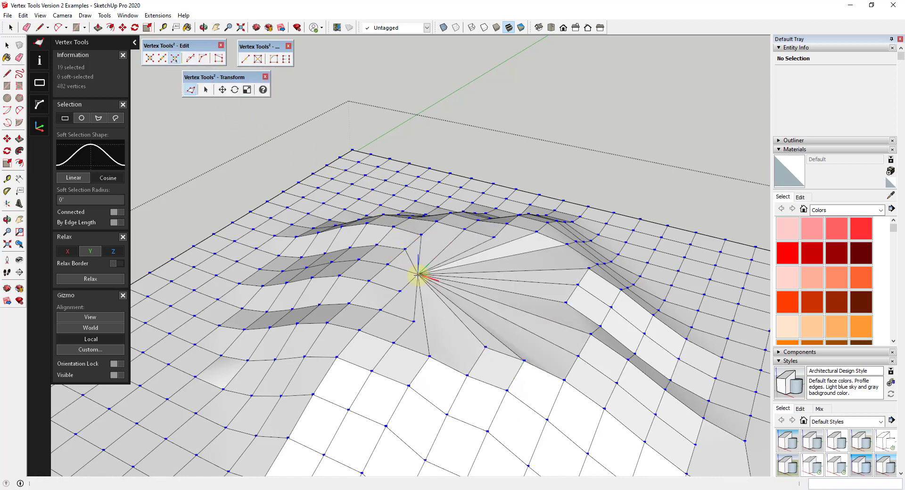
click(566, 302)
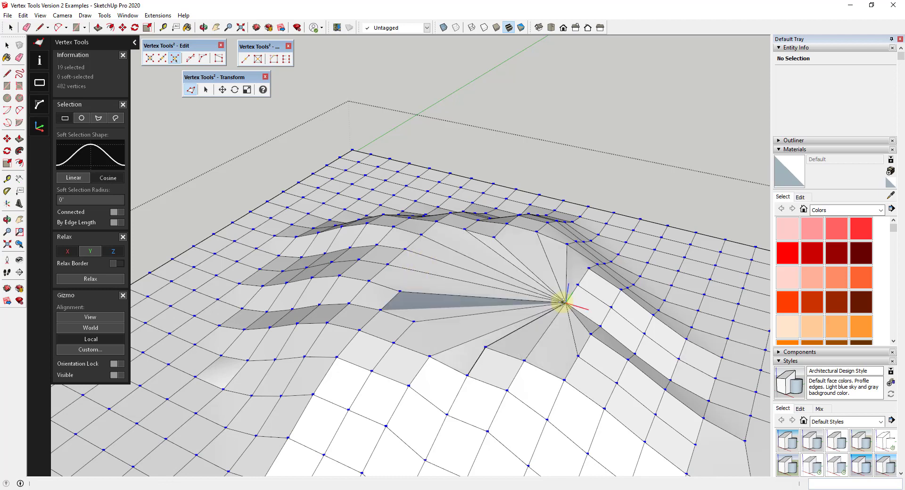
click(400, 292)
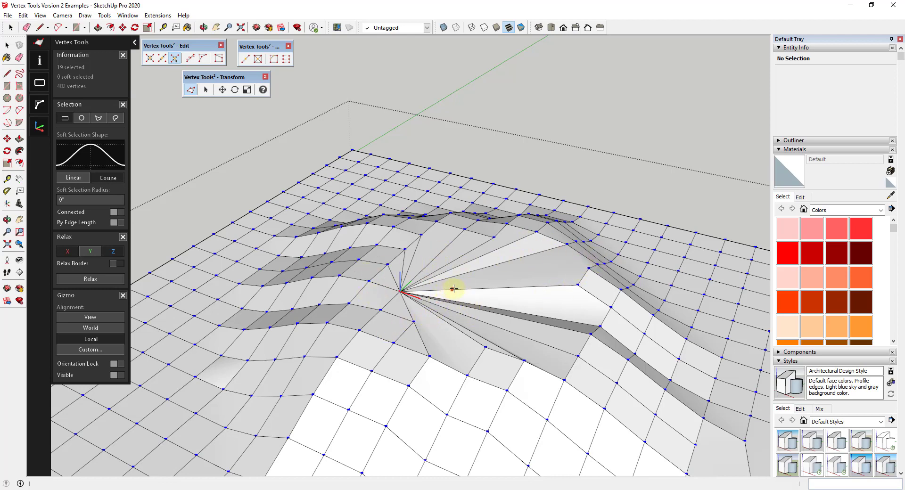
Select six vertices near the mesh's lower-left corner
scroll(466, 304, down, 8)
scroll(297, 113, up, 4)
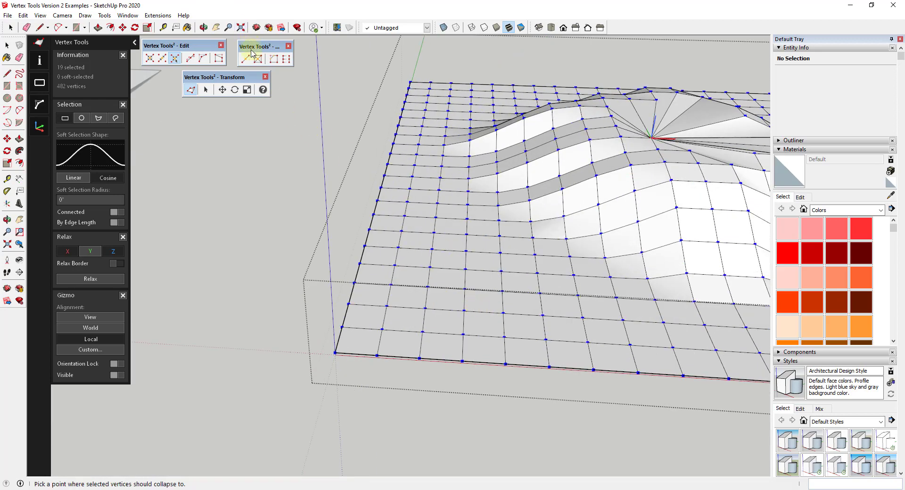
click(260, 62)
click(205, 89)
drag(374, 243, 515, 360)
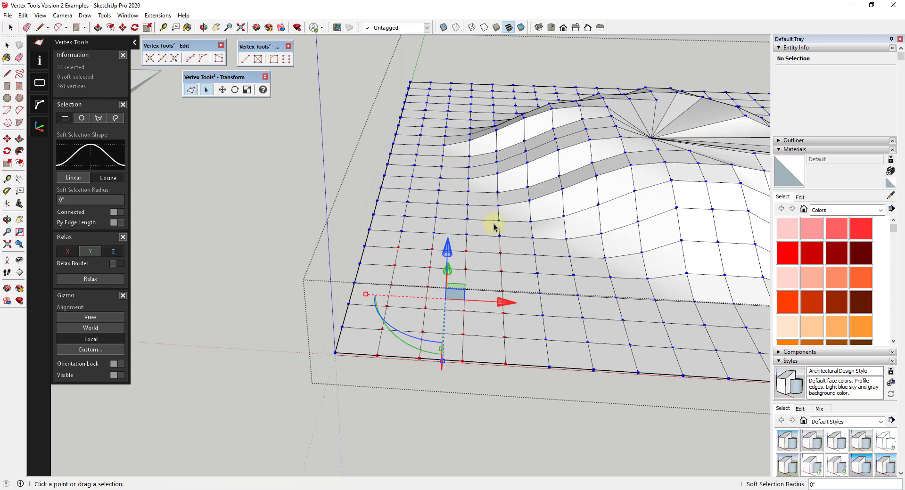
scroll(528, 264, up, 2)
middle_drag(405, 330, 417, 304)
drag(417, 304, 340, 236)
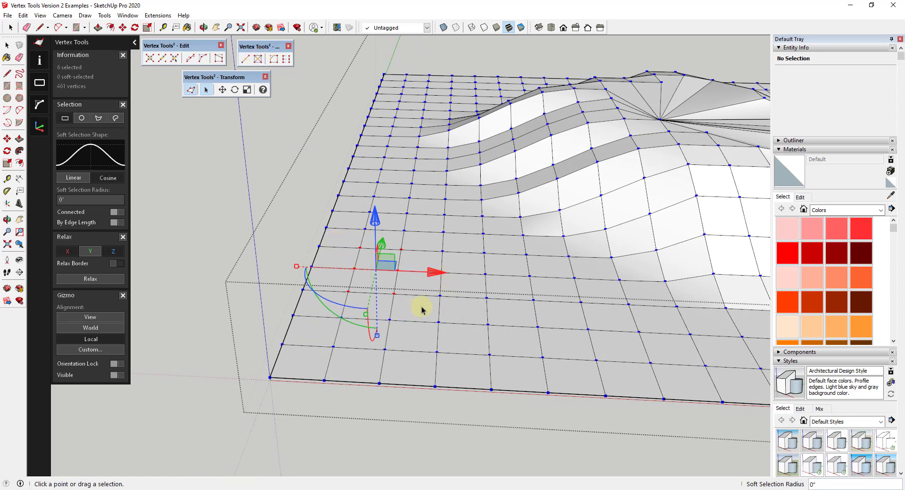
scroll(432, 283, up, 2)
Poke the selected faces, raise the centre vertex into a peak, and poke it again
click(257, 59)
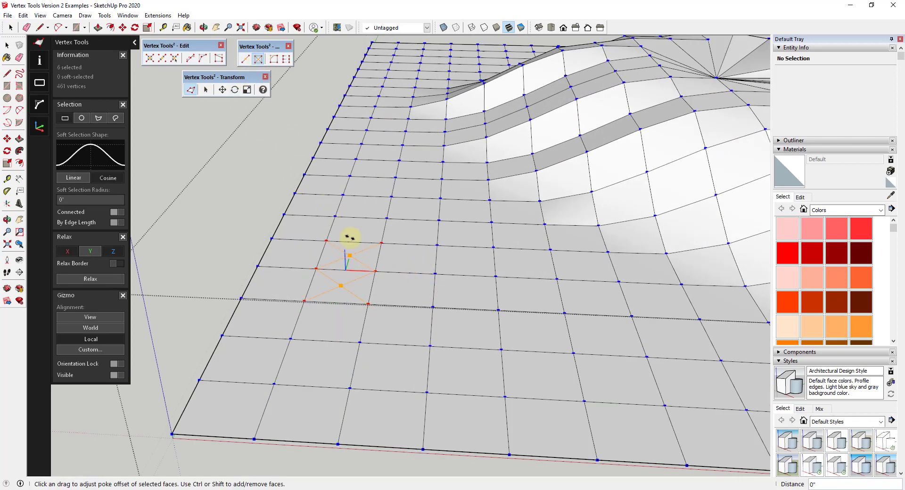
click(340, 285)
drag(351, 272, 348, 251)
click(348, 245)
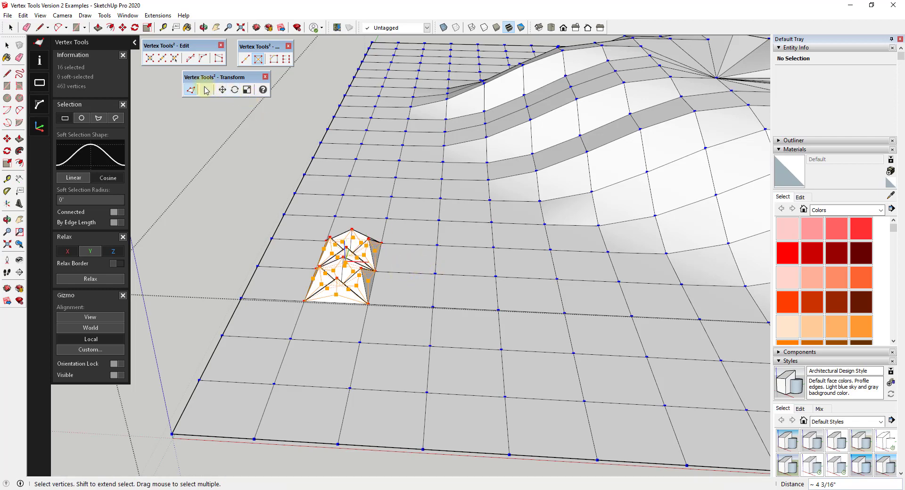
Select a 12-vertex block on the flat grid, poke it, and raise six pyramids
click(205, 90)
drag(412, 232, 596, 374)
click(257, 61)
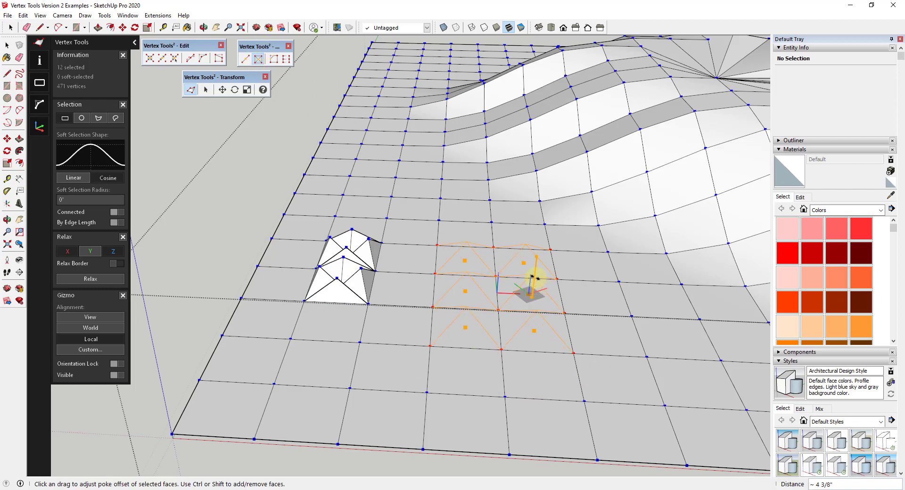
drag(534, 278, 606, 297)
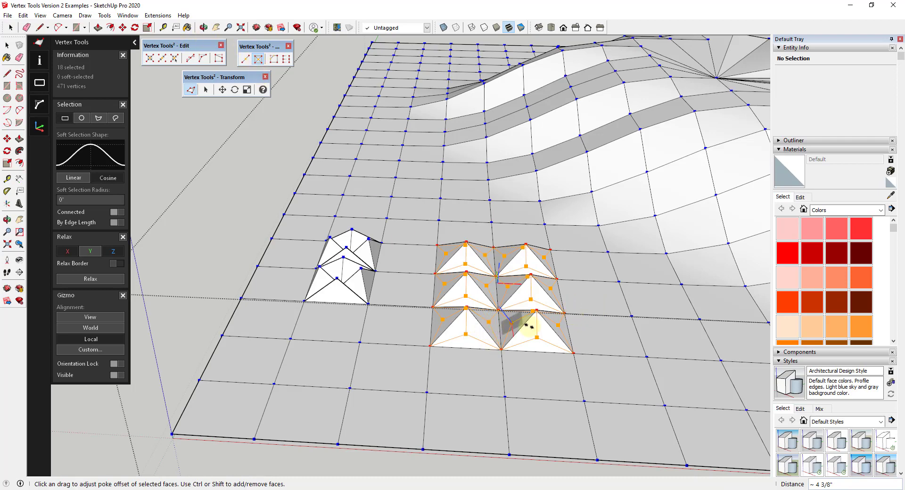
scroll(596, 314, up, 2)
middle_drag(580, 374, 538, 313)
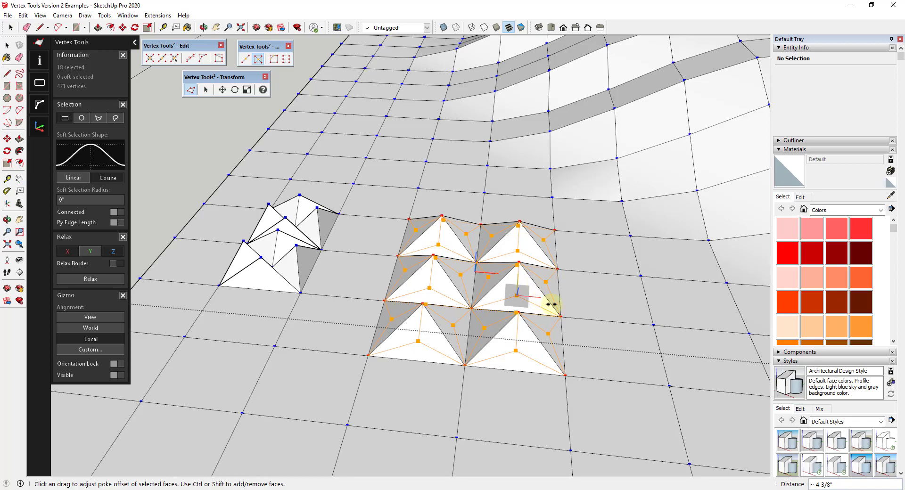
scroll(559, 314, down, 2)
Re-enter vertex editing and select one column of terrain vertices
key(Escape)
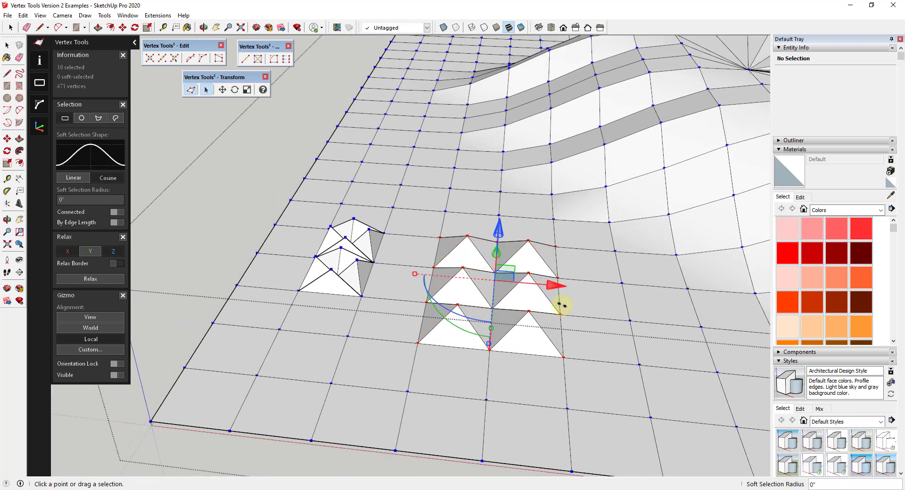
scroll(558, 304, down, 2)
middle_drag(572, 327, 535, 293)
scroll(537, 310, up, 1)
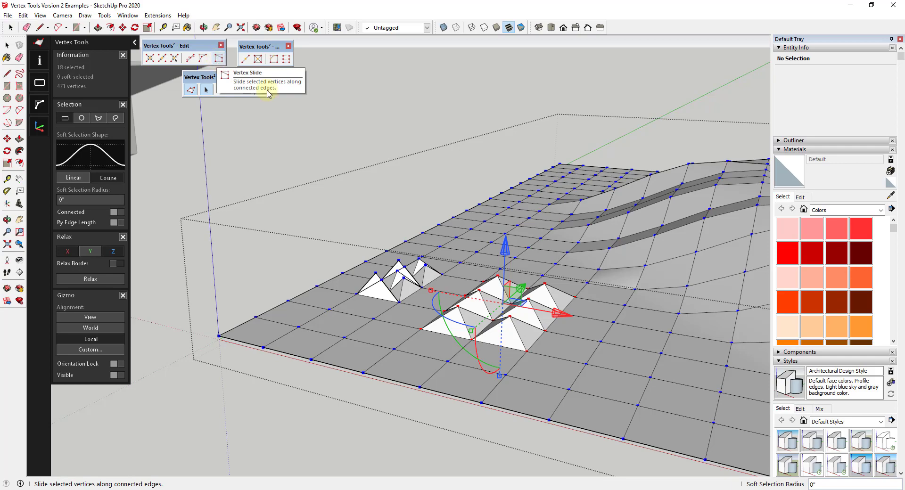
scroll(436, 266, down, 3)
middle_drag(437, 267, 616, 307)
key(v)
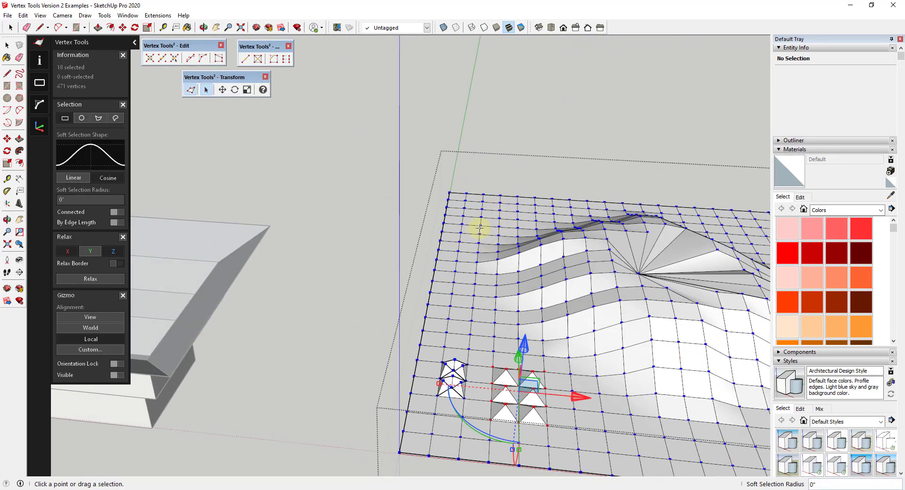
drag(489, 229, 497, 348)
middle_drag(492, 334, 457, 319)
Vertex-slide the column 0.35 along its edges, then shift it sideways along X
click(218, 58)
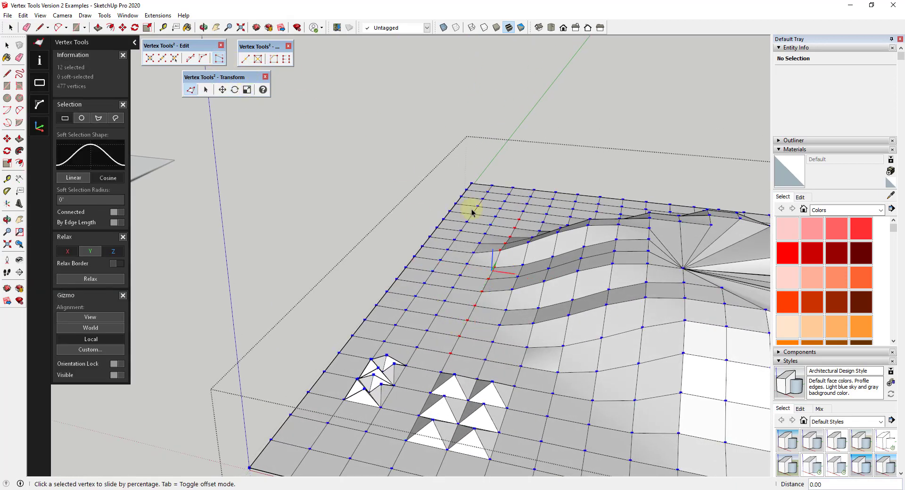
click(483, 279)
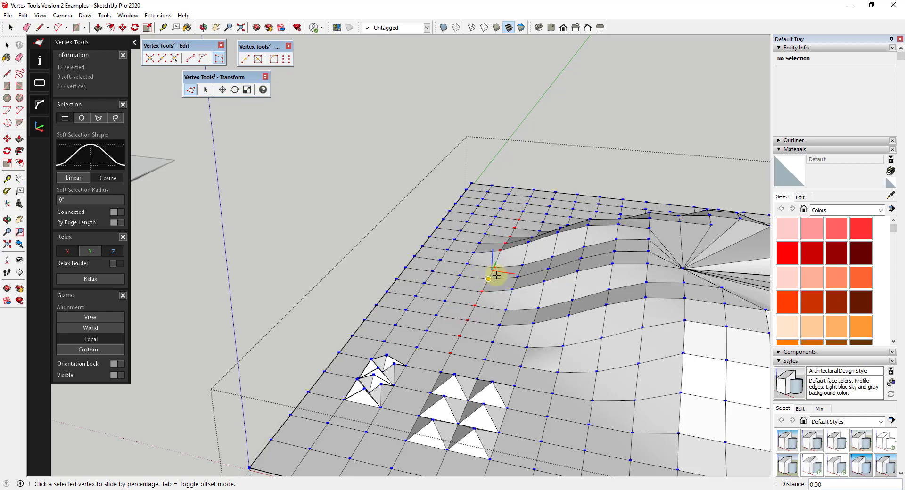
click(513, 284)
click(501, 278)
click(492, 272)
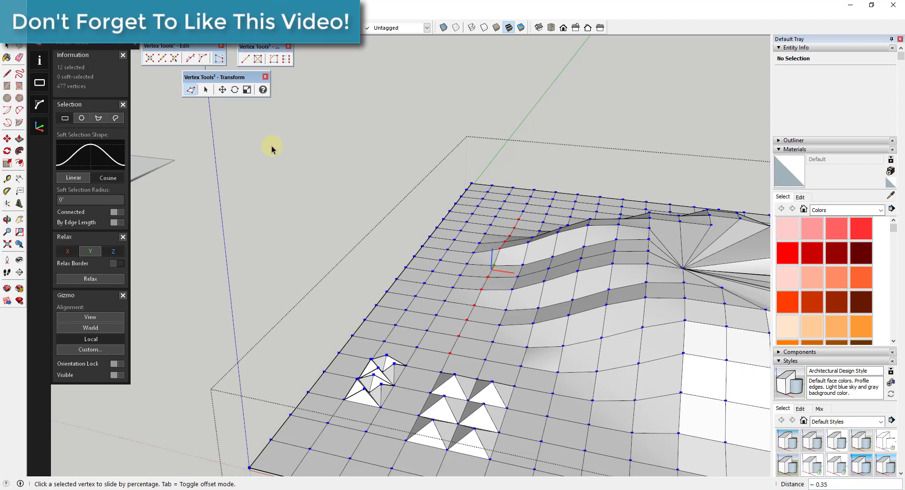
click(205, 90)
drag(542, 279, 489, 284)
Select a ring of eight vertices on the octagonal pillar and lower it along the blue Z axis
scroll(396, 259, down, 10)
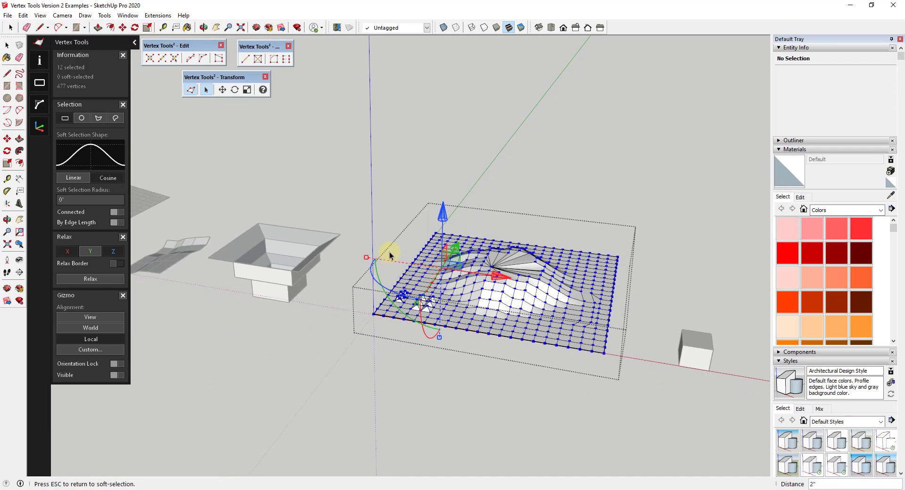
click(675, 287)
scroll(701, 295, down, 4)
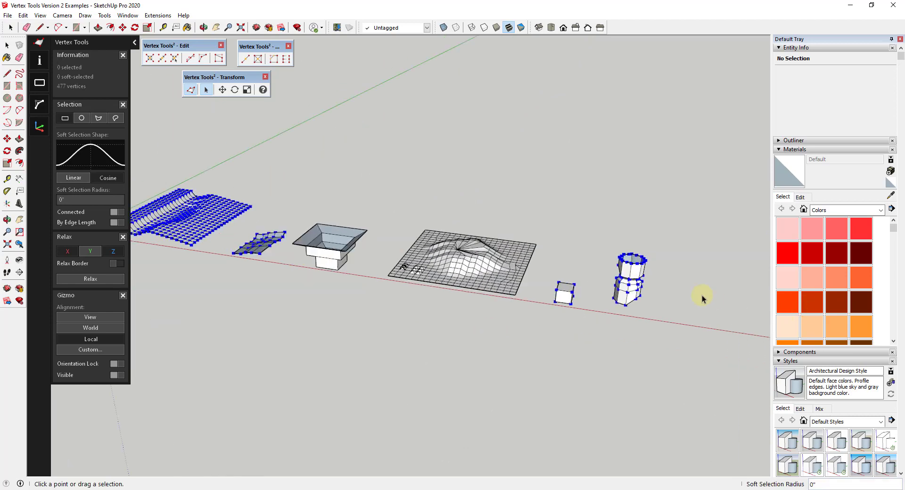
scroll(650, 299, up, 7)
middle_drag(651, 299, 613, 262)
scroll(602, 307, up, 3)
drag(416, 244, 570, 259)
middle_drag(570, 259, 330, 330)
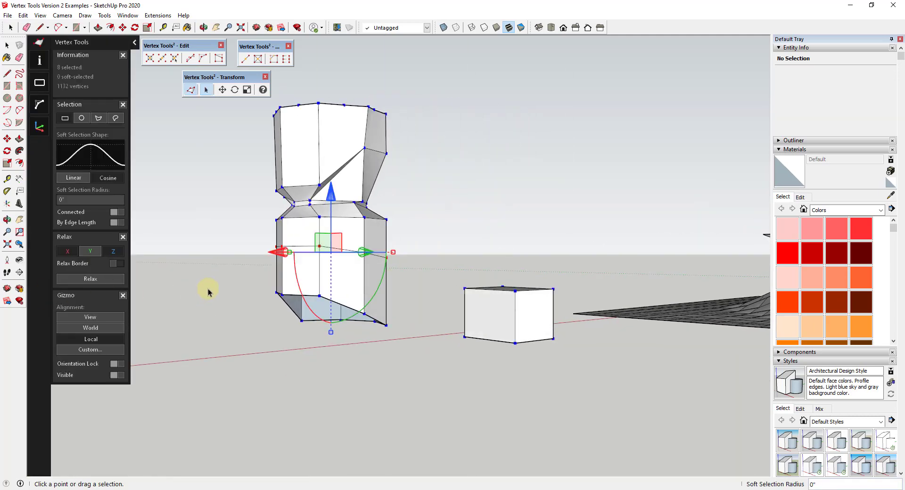
middle_drag(209, 290, 713, 302)
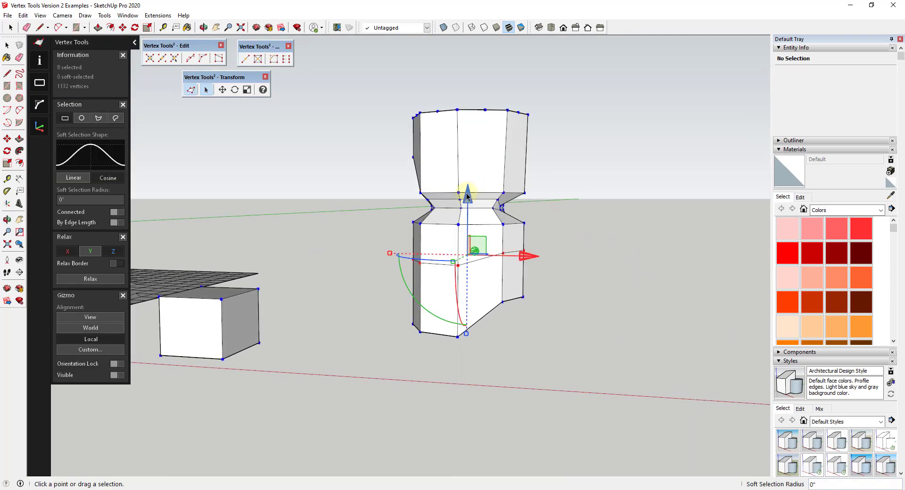
drag(466, 196, 468, 238)
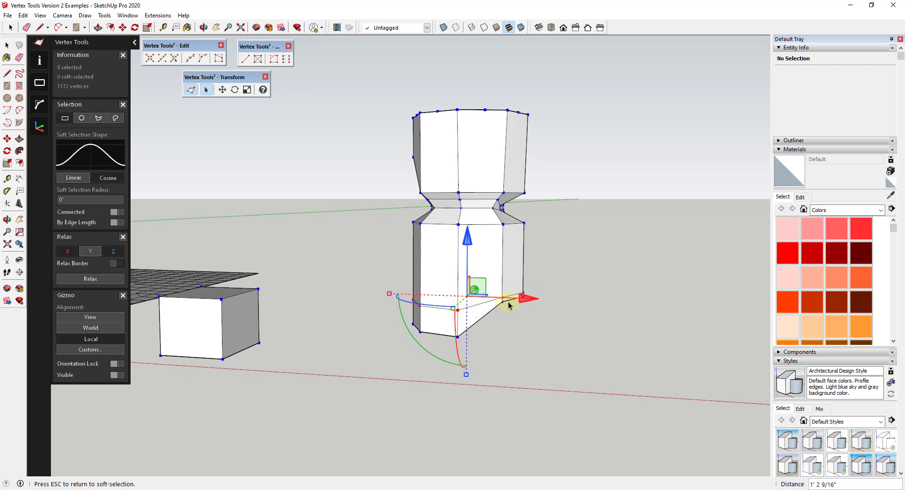
Raise the pillar vertices back up, then slide its edge loop down to 0.80, near the base
drag(468, 250, 468, 208)
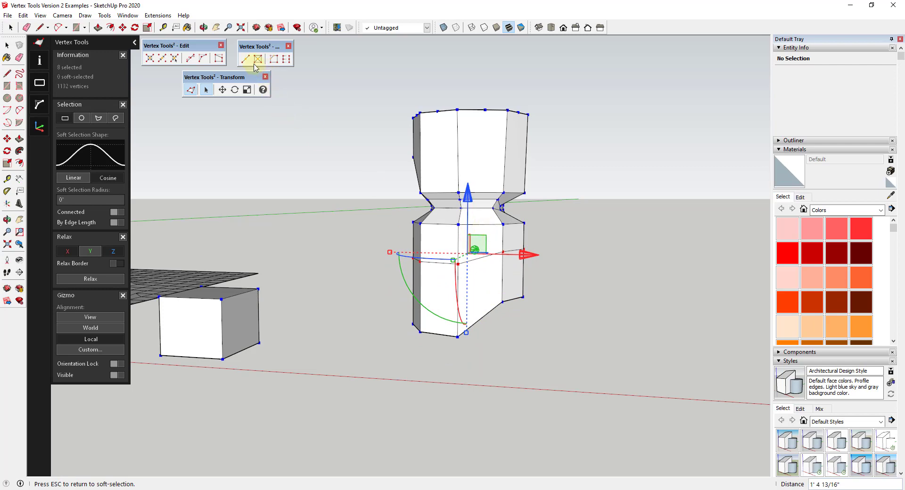
click(218, 58)
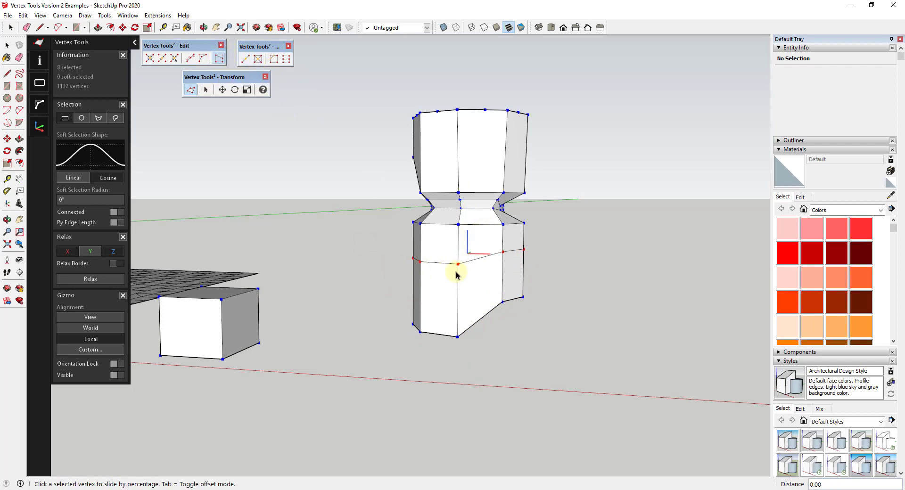
drag(457, 273, 457, 319)
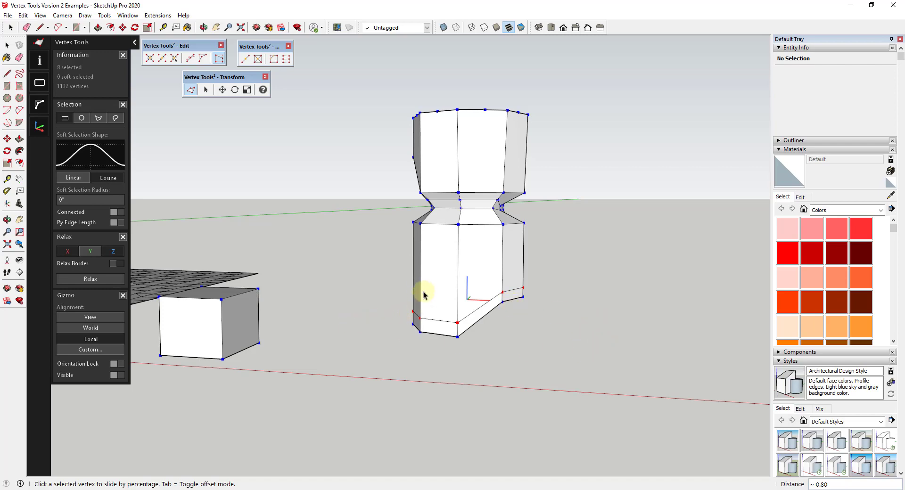
click(567, 299)
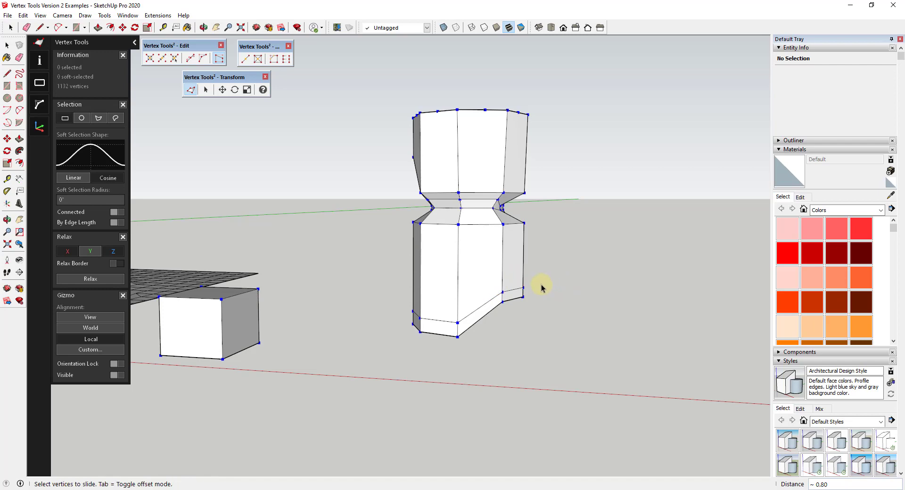
Select all the pillar's vertices and exit vertex editing mode
scroll(536, 285, down, 3)
drag(420, 148, 494, 242)
right_click(402, 204)
click(427, 376)
drag(402, 121, 608, 394)
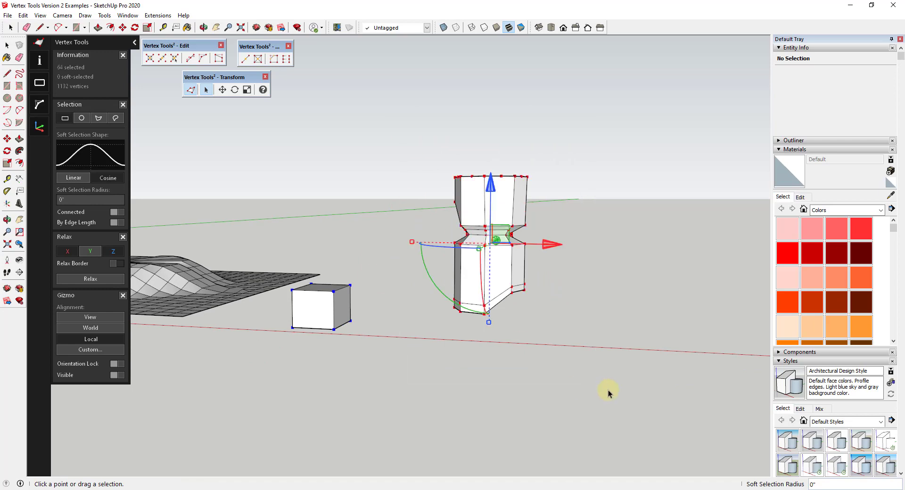
right_click(573, 322)
click(608, 478)
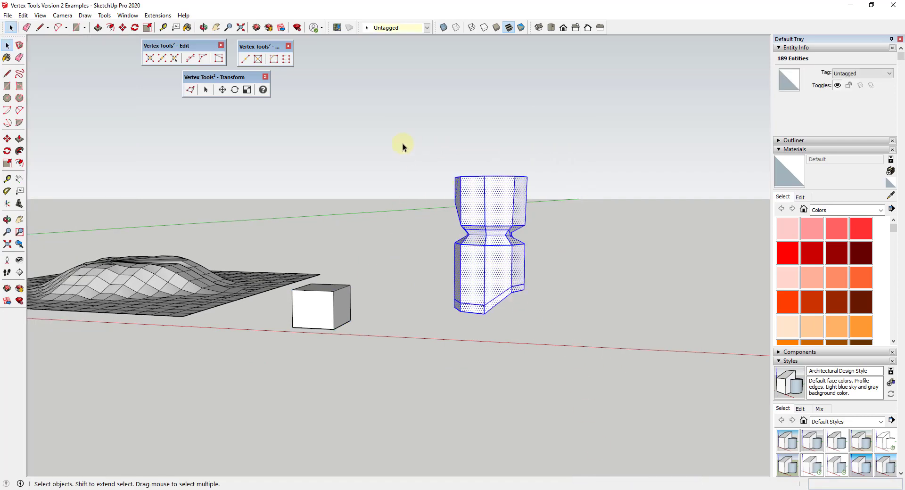
Copy the pillar with Move and Ctrl, placing the copy below the original
scroll(528, 216, down, 2)
key(m)
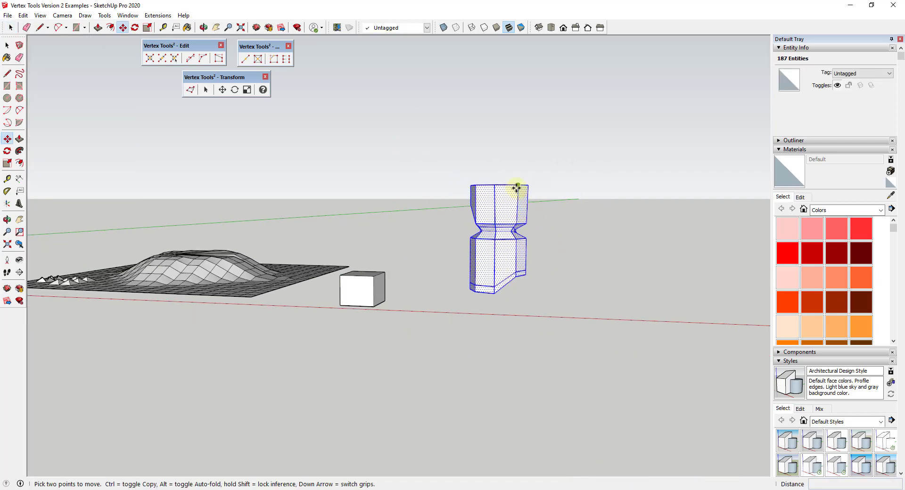
click(517, 188)
key(ctrl)
click(515, 333)
Rotate the copied pillar 180° so it sits upside down
key(r)
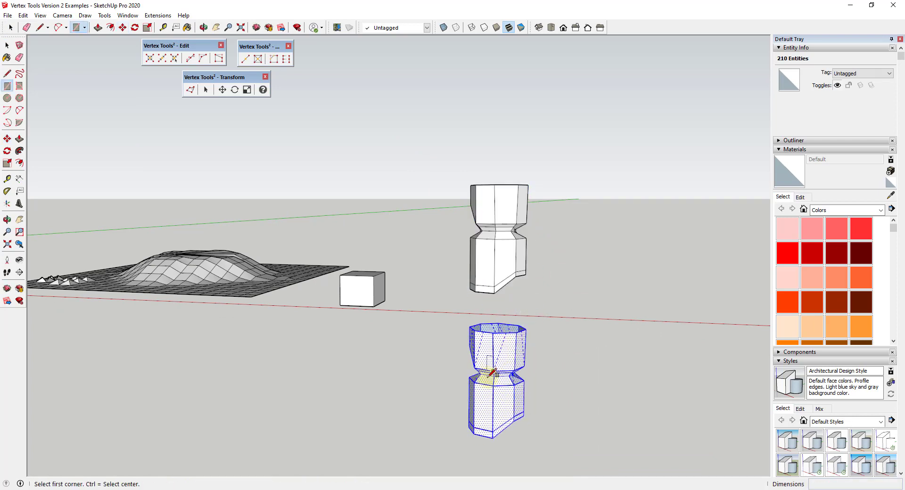
key(q)
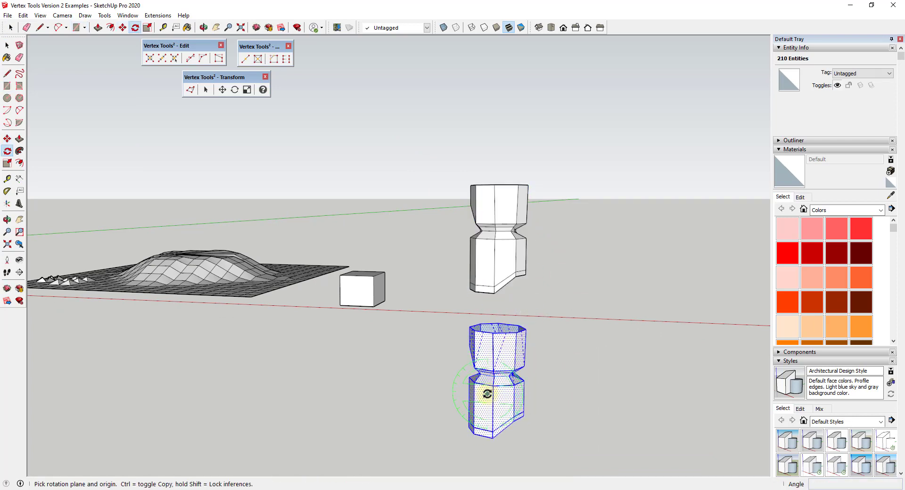
click(485, 394)
click(570, 332)
key(space)
middle_drag(559, 310, 463, 346)
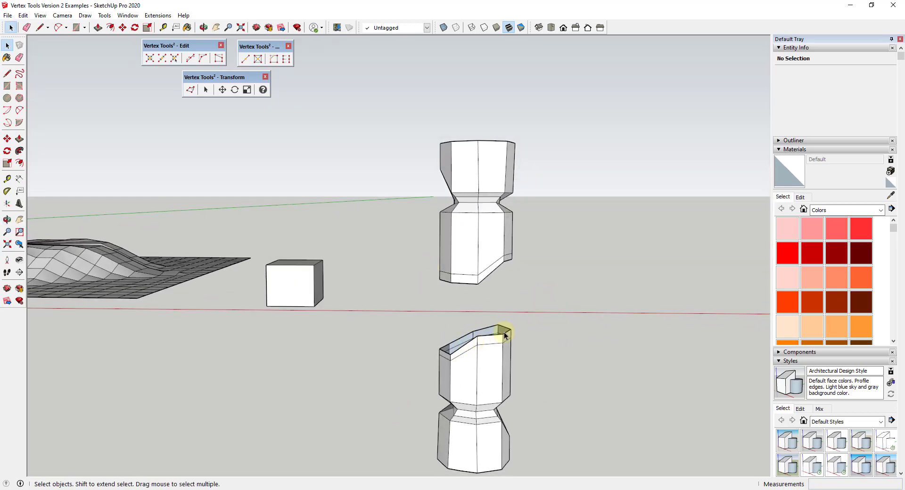
Select the vertex loops on both sides of the gap and bridge them into one column
click(206, 89)
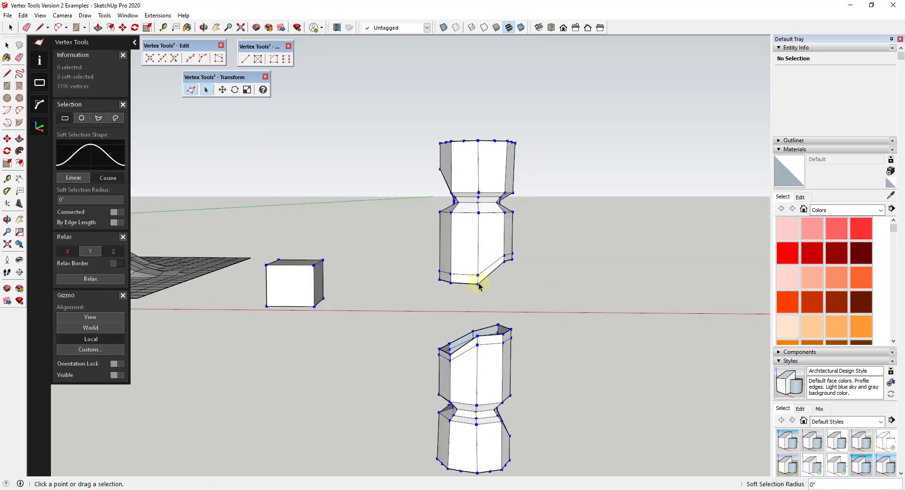
middle_drag(487, 291, 383, 276)
middle_drag(463, 273, 381, 213)
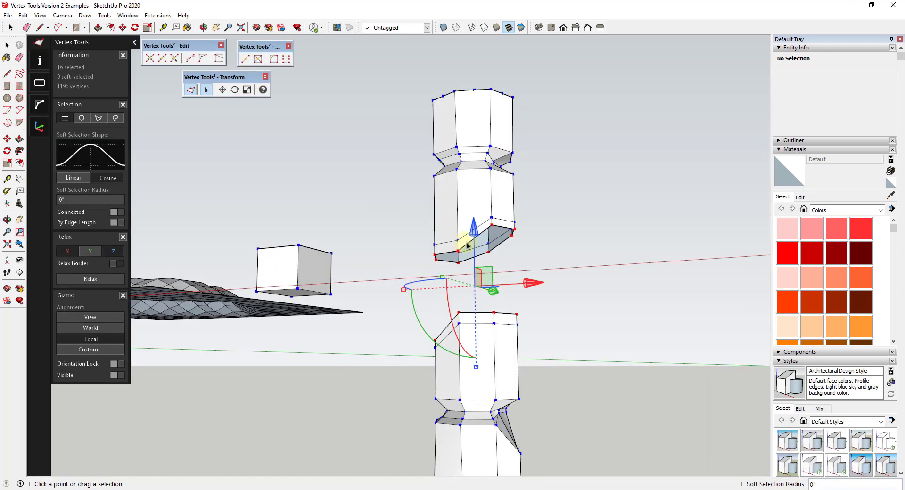
click(287, 60)
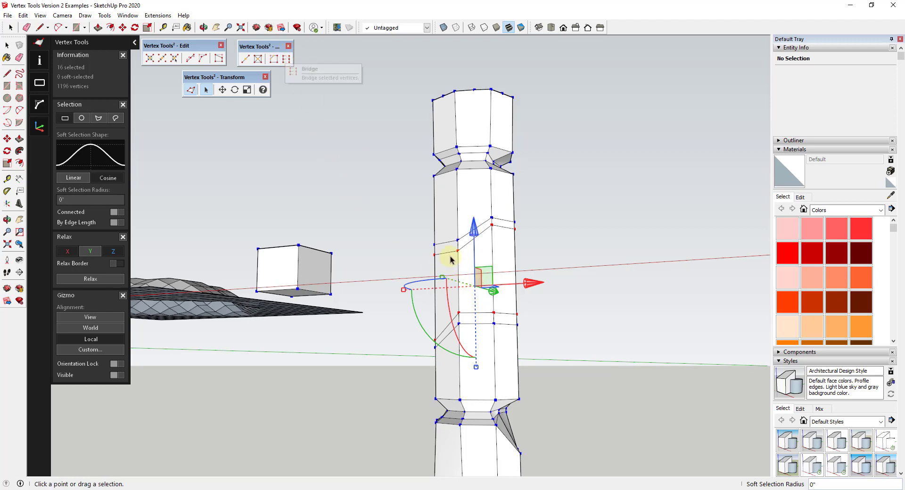
middle_drag(521, 293, 560, 246)
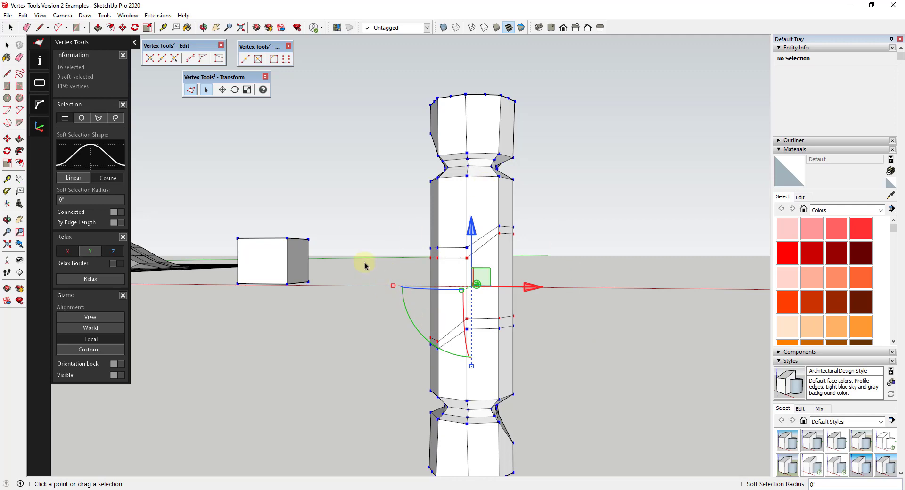
middle_drag(367, 271, 339, 394)
Bevel the cube's top-right corner with the Vertex Tools Bevel tool
click(208, 269)
scroll(178, 217, up, 5)
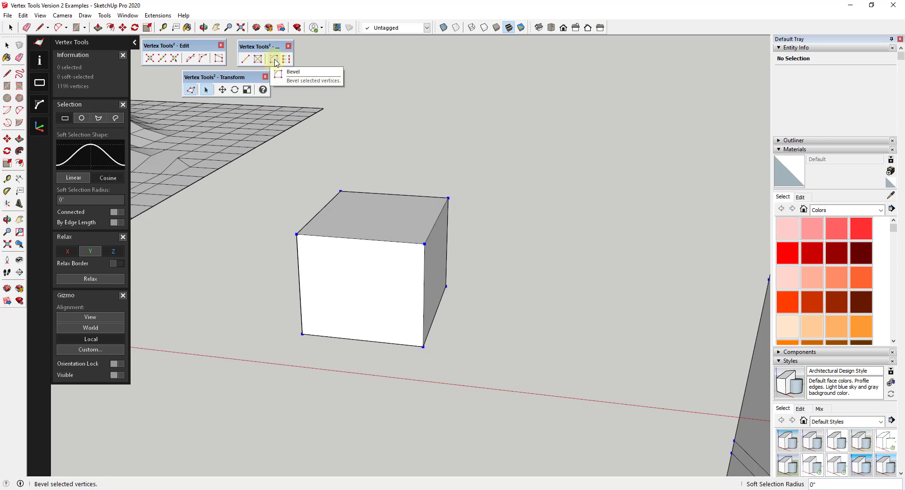
click(274, 60)
click(448, 198)
drag(392, 174, 495, 278)
click(448, 197)
click(421, 212)
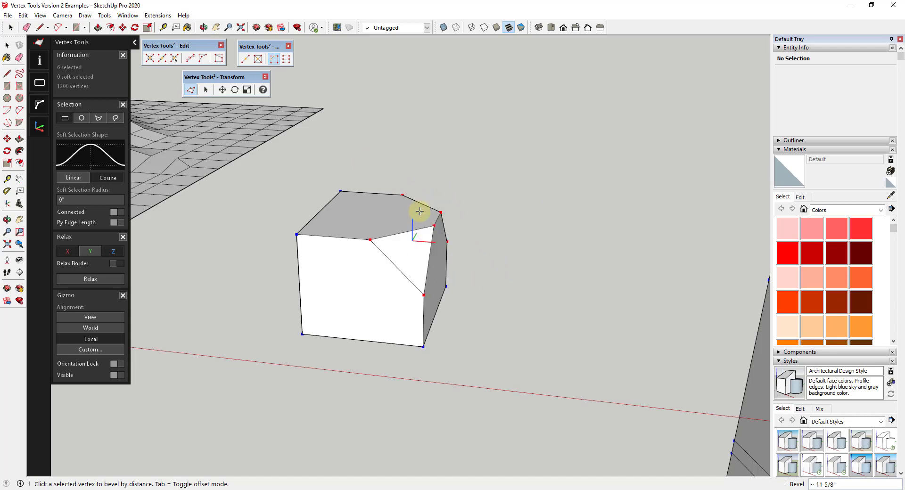
Bevel the cube's top-left and front-left top corners
click(340, 190)
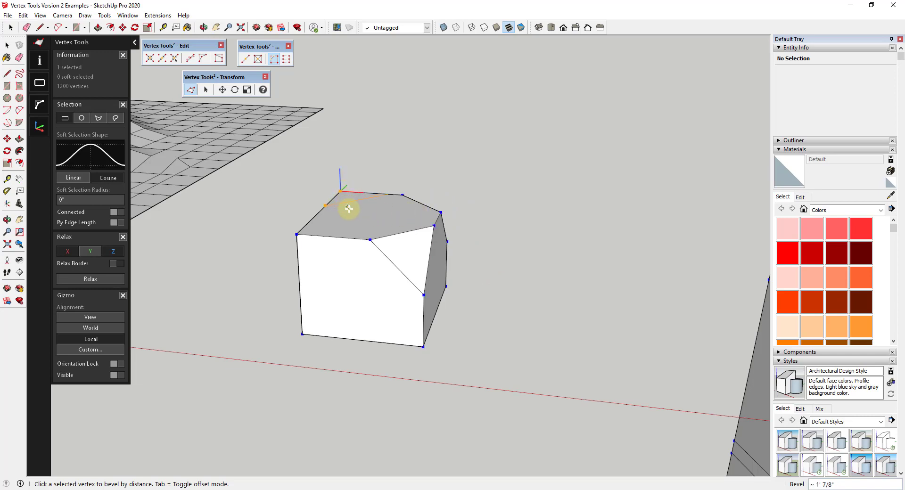
click(347, 208)
click(297, 235)
click(295, 234)
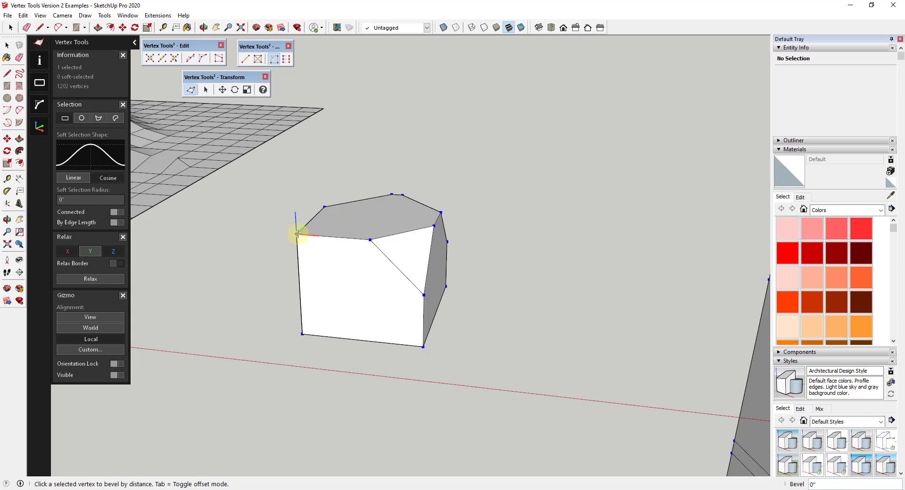
click(329, 240)
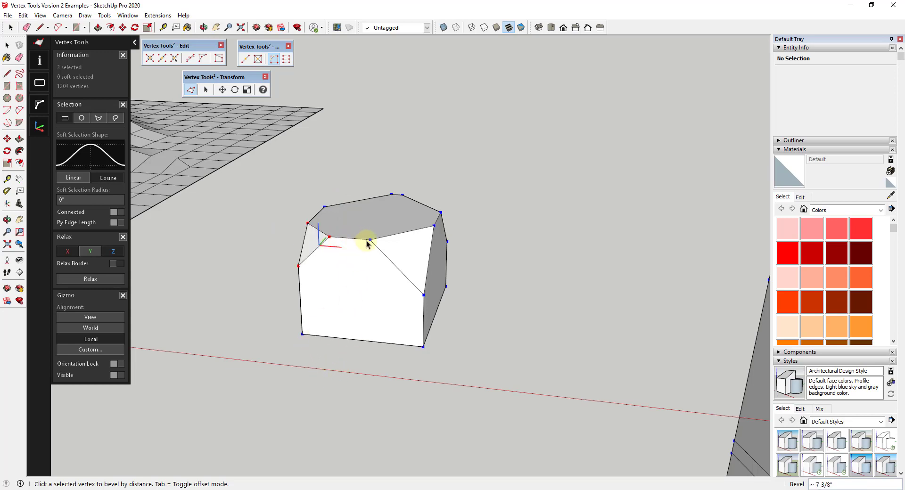
Bevel two top vertices, undo that bevel, then bevel the bottom-right corner instead
click(370, 240)
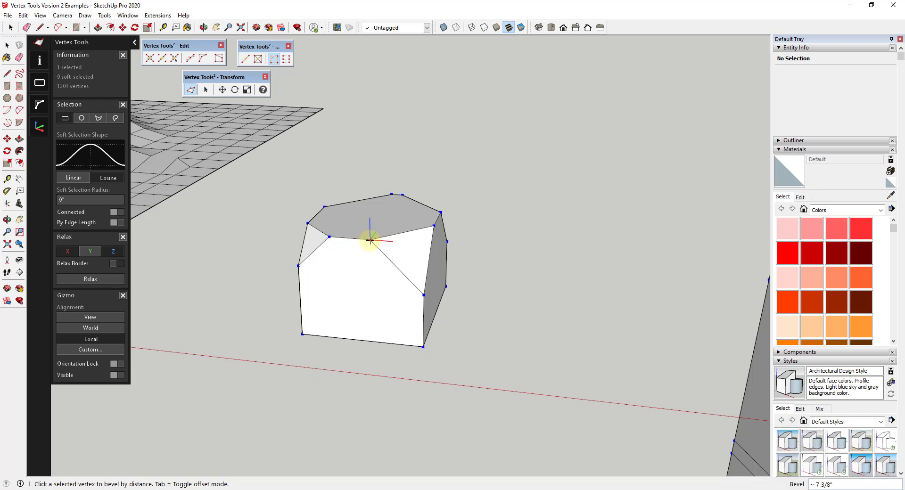
shift+click(329, 235)
click(329, 236)
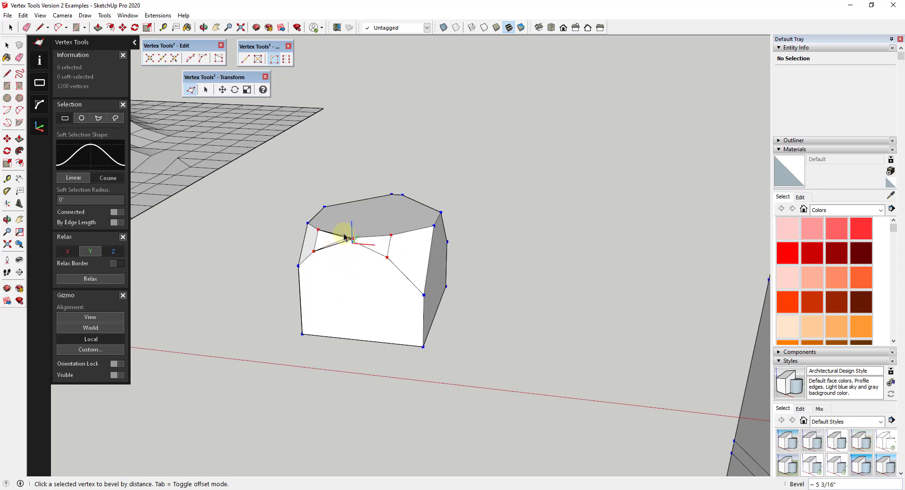
key(ctrl+z)
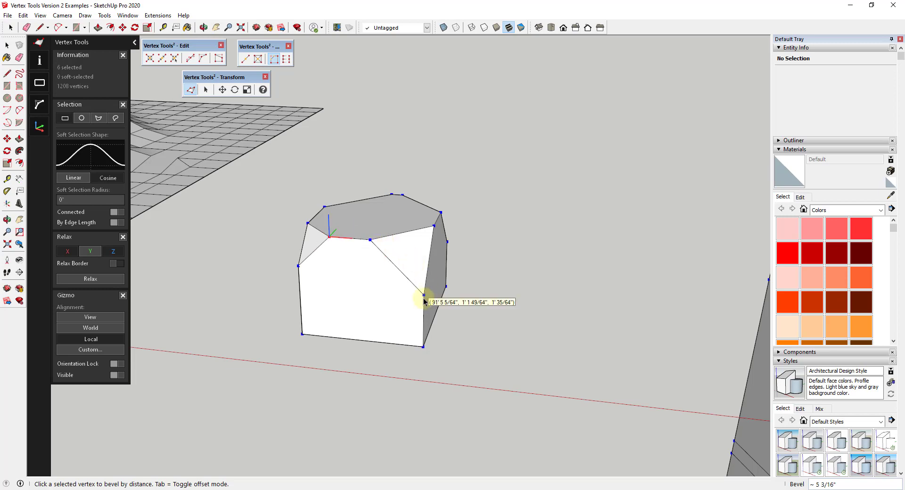
click(423, 348)
click(412, 330)
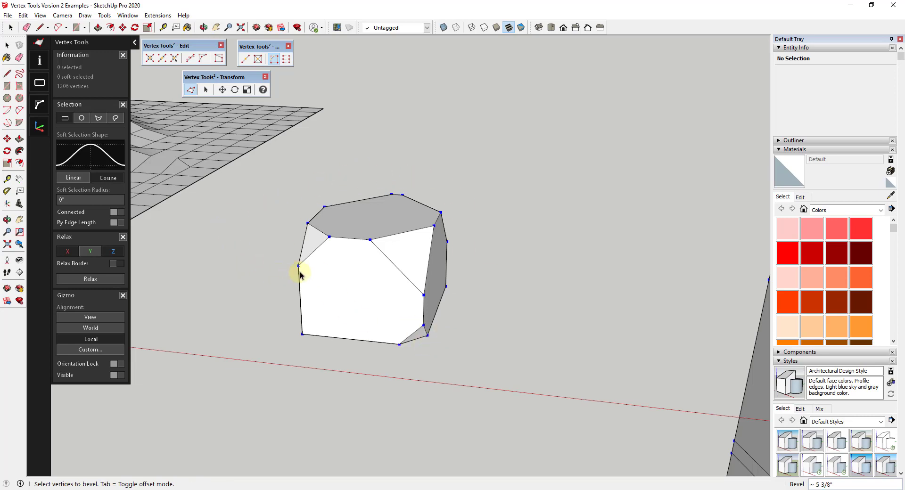
scroll(361, 240, down, 10)
Zoom out and orbit until both corrugated grid meshes are framed together
scroll(315, 233, down, 3)
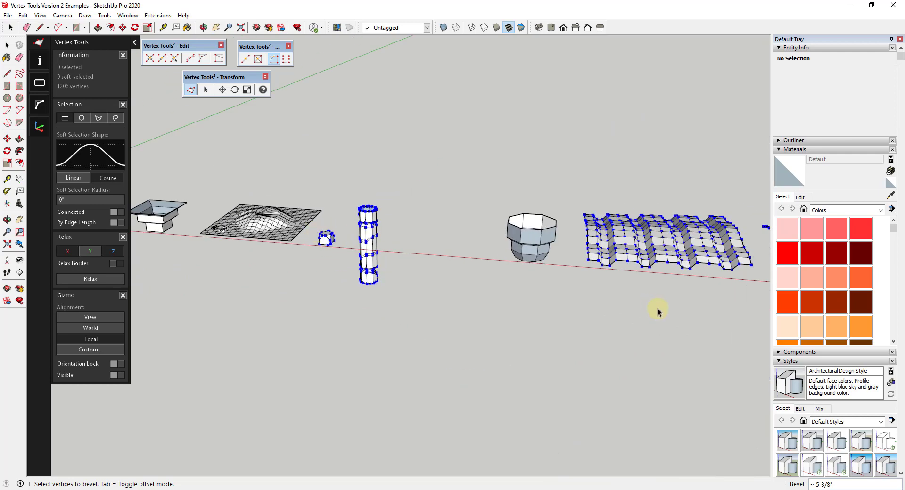
scroll(693, 235, up, 5)
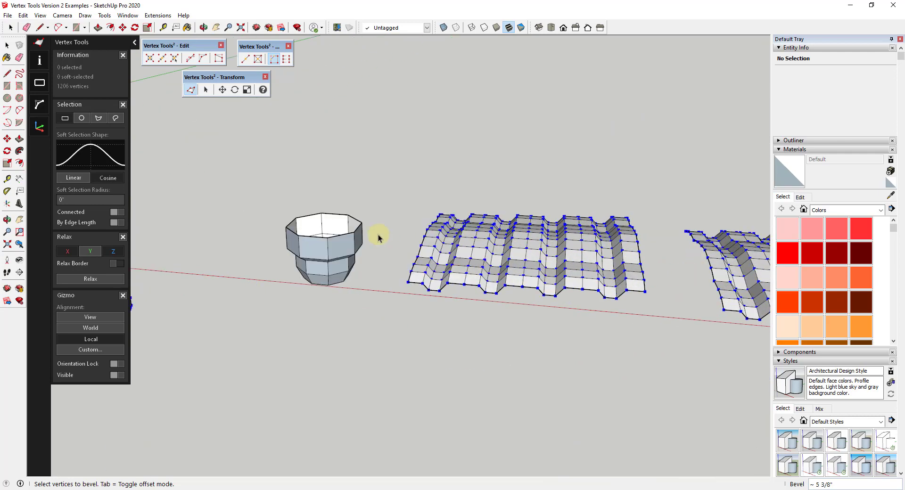
scroll(375, 241, down, 3)
scroll(461, 256, up, 3)
middle_drag(461, 256, 279, 220)
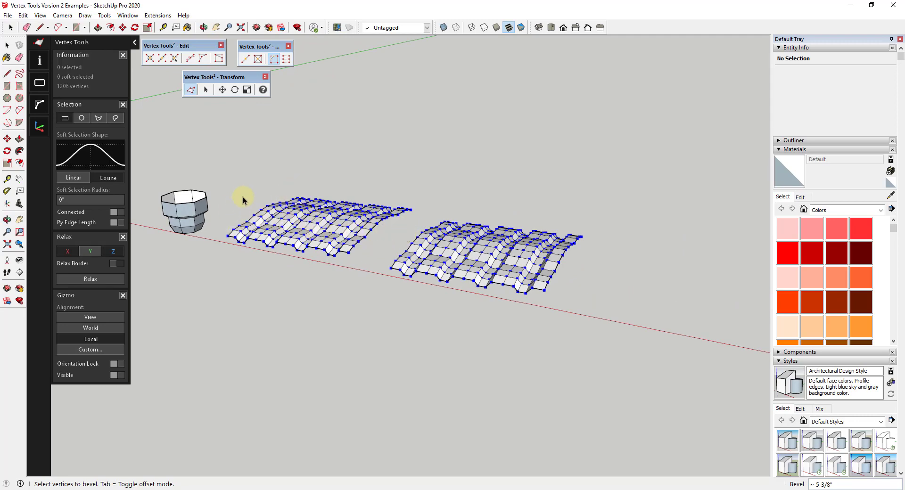
scroll(479, 228, up, 2)
mouse_move(479, 229)
middle_down()
mouse_move(461, 228)
mouse_move(458, 238)
middle_up()
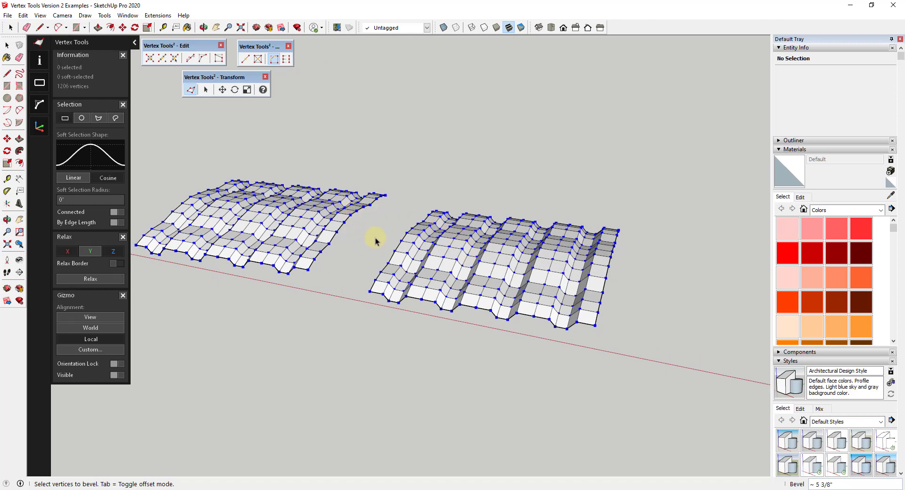
Box-select every vertex of the right-hand mesh and apply Relax
middle_drag(400, 242, 384, 214)
drag(384, 184, 646, 330)
middle_drag(639, 326, 455, 309)
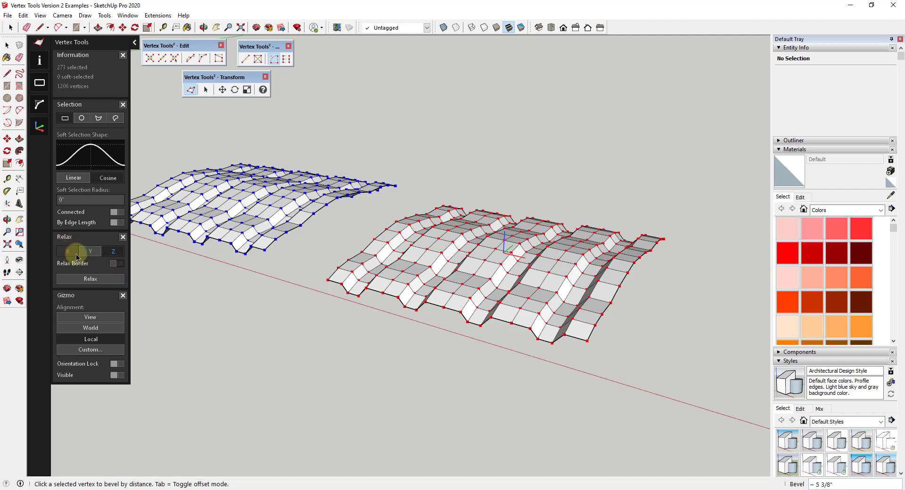
click(91, 279)
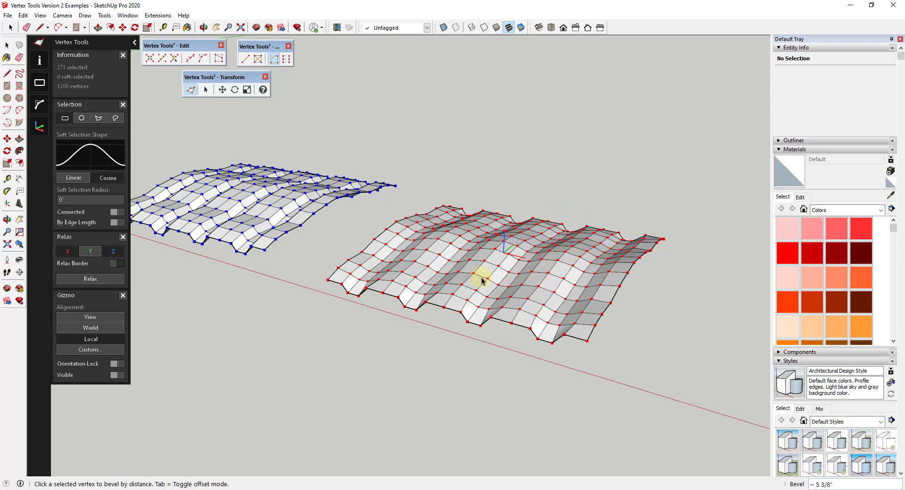
Toggle the Relax axis option, relax the mesh several more times, then undo the last relax
middle_drag(579, 263, 266, 181)
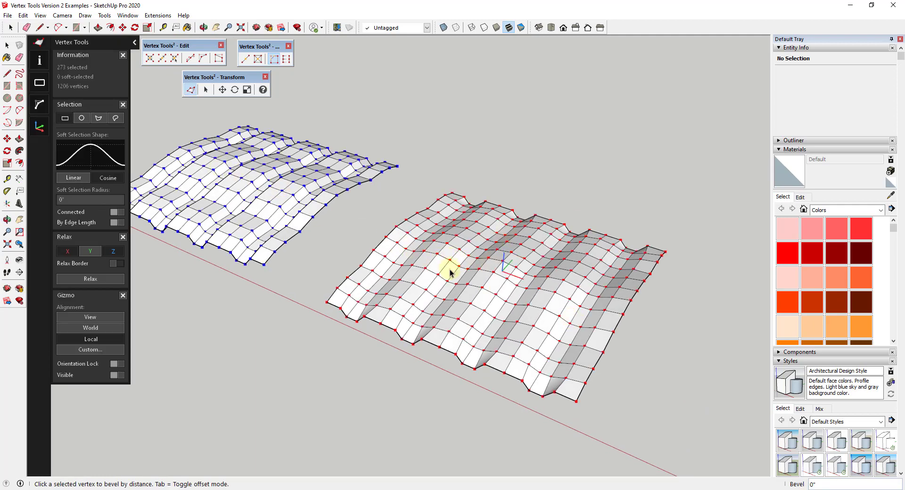
middle_drag(450, 277, 484, 258)
click(67, 249)
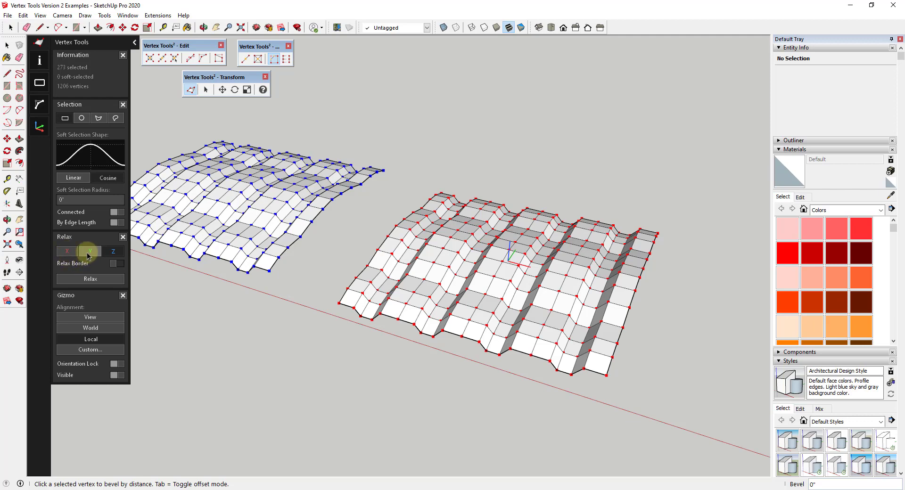
click(90, 279)
click(92, 284)
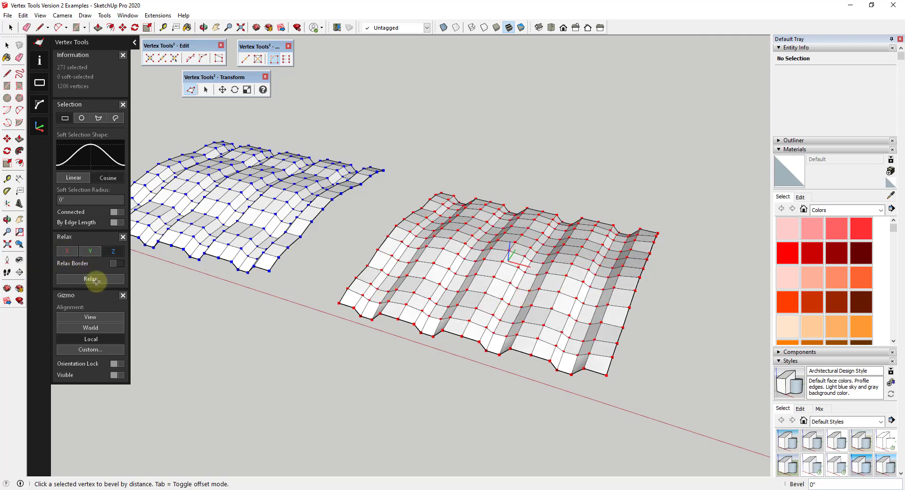
click(94, 280)
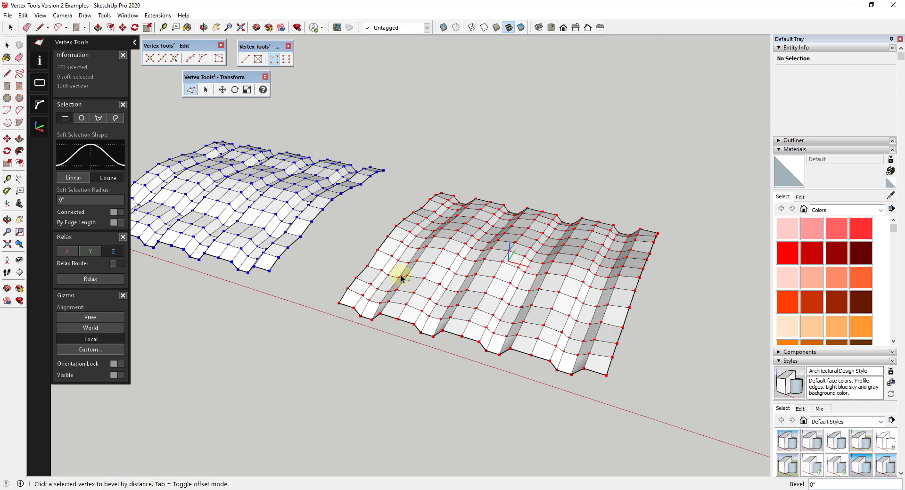
click(101, 280)
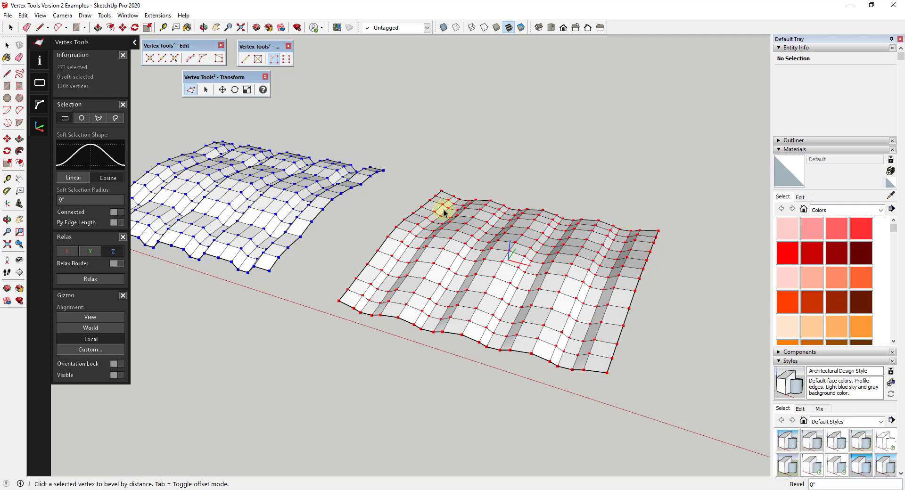
key(ctrl+z)
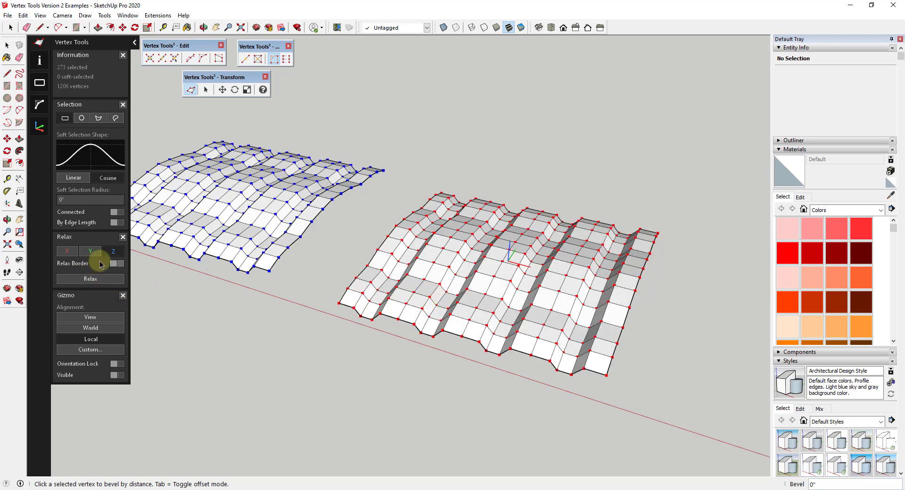
Apply Relax once more to the right mesh, softening its ridges into smooth waves
click(100, 279)
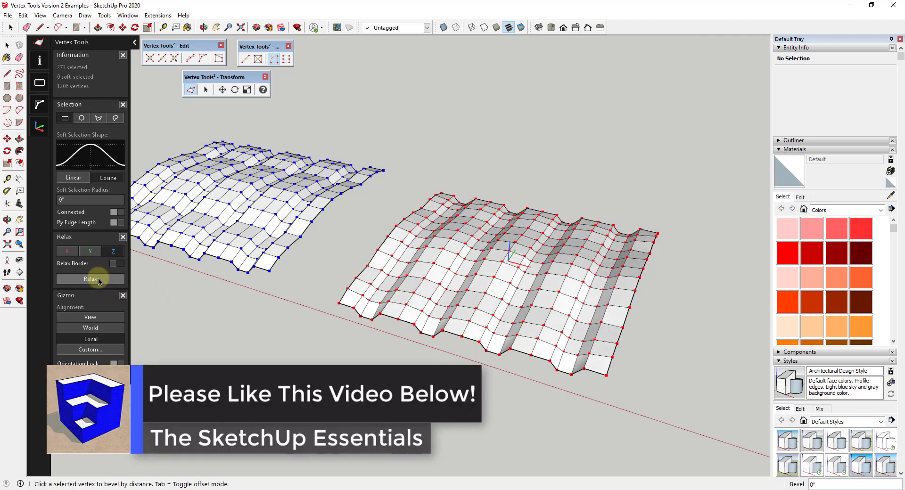